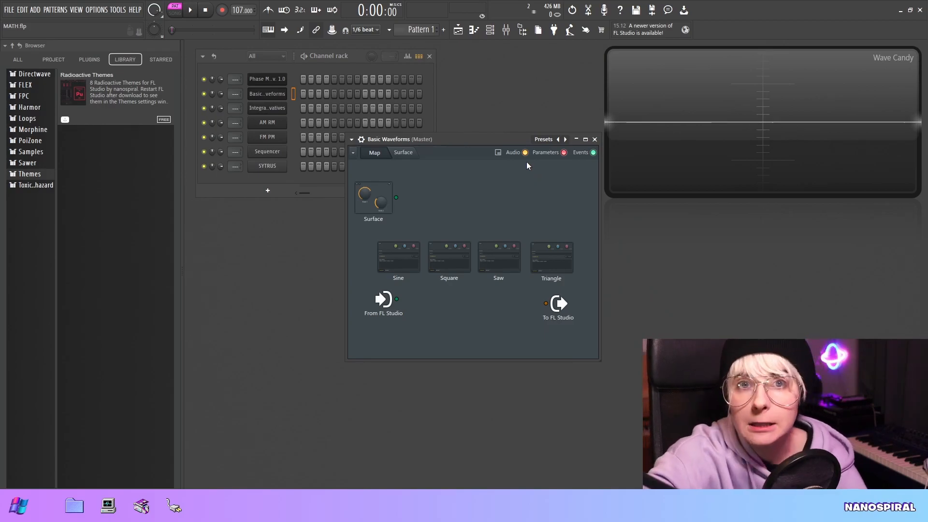
Reposition the Basic Waveforms window and stop playback of the Sine formula
{"action": "left_click_drag", "start_coordinate": [546, 50], "coordinate": [546, 52]}
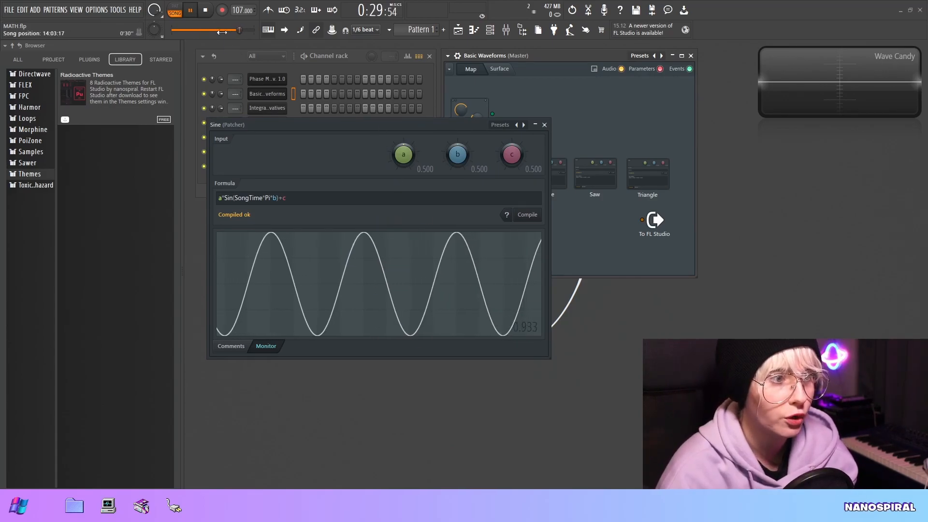
{"action": "left_click", "coordinate": [205, 11]}
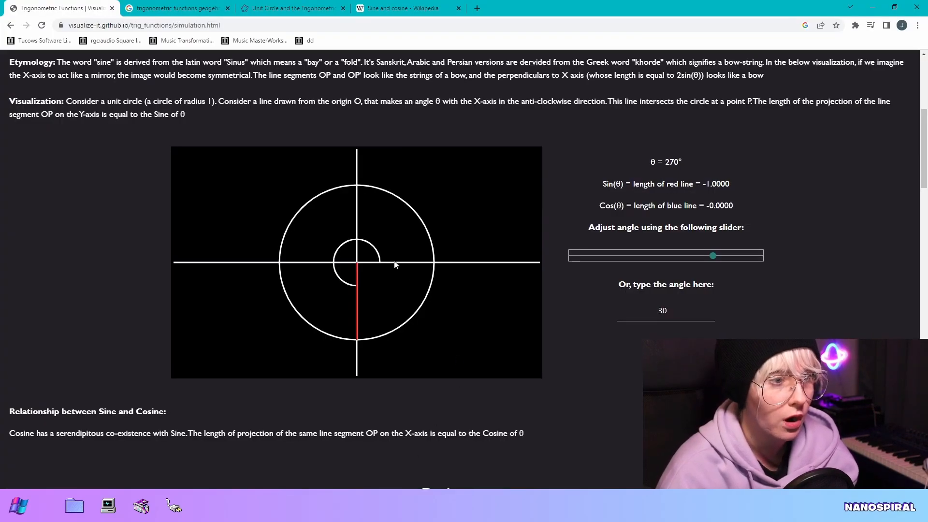
Examine the sine and cosine unit-circle simulation in the browser, setting the angle to 51° and sweeping it through its range
{"action": "scroll", "coordinate": [393, 260], "scroll_direction": "up", "scroll_amount": 1}
{"action": "scroll", "coordinate": [393, 261], "scroll_direction": "down", "scroll_amount": 1}
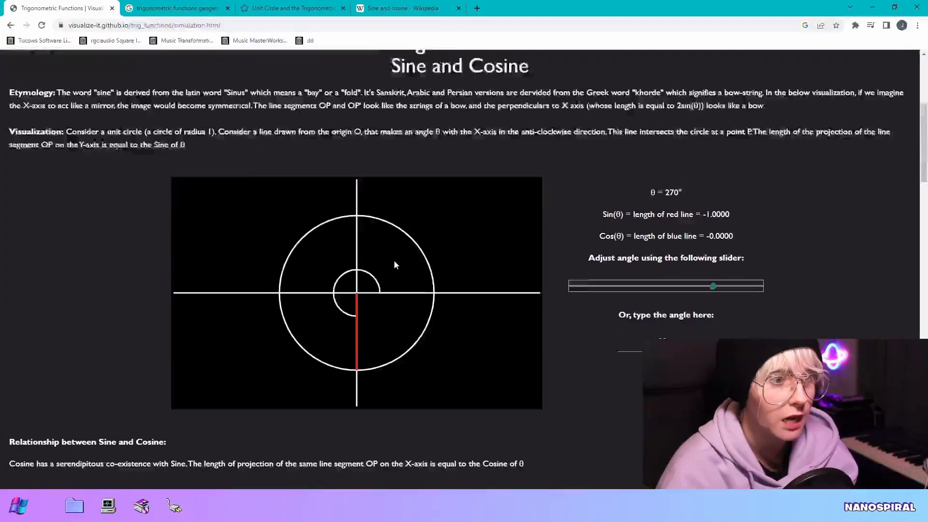
{"action": "scroll", "coordinate": [394, 265], "scroll_direction": "up", "scroll_amount": 2}
{"action": "scroll", "coordinate": [372, 309], "scroll_direction": "down", "scroll_amount": 1}
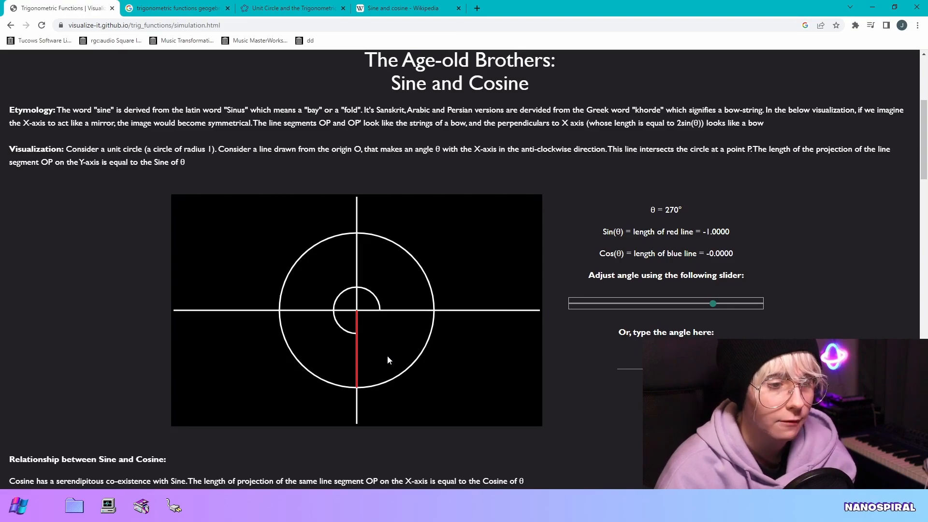
{"action": "scroll", "coordinate": [483, 334], "scroll_direction": "down", "scroll_amount": 1}
{"action": "left_click", "coordinate": [598, 303]}
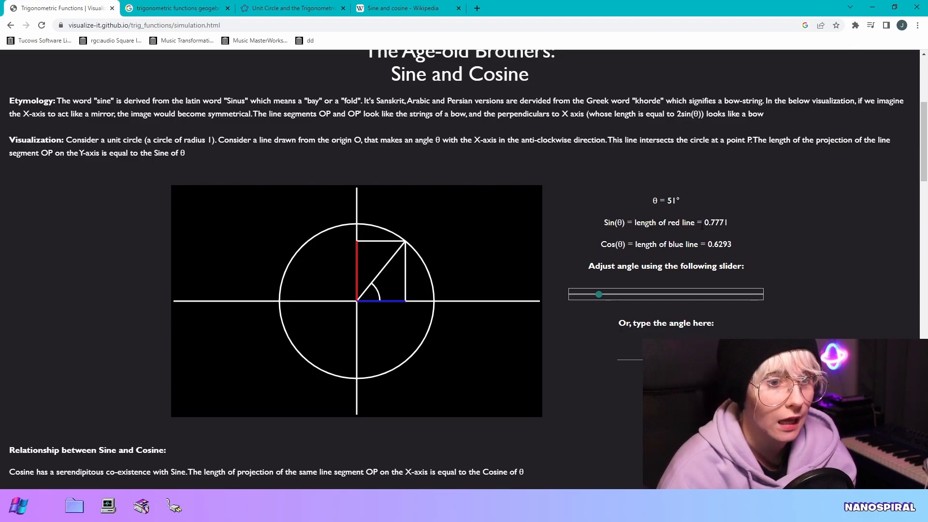
{"action": "left_click_drag", "start_coordinate": [615, 222], "coordinate": [624, 223]}
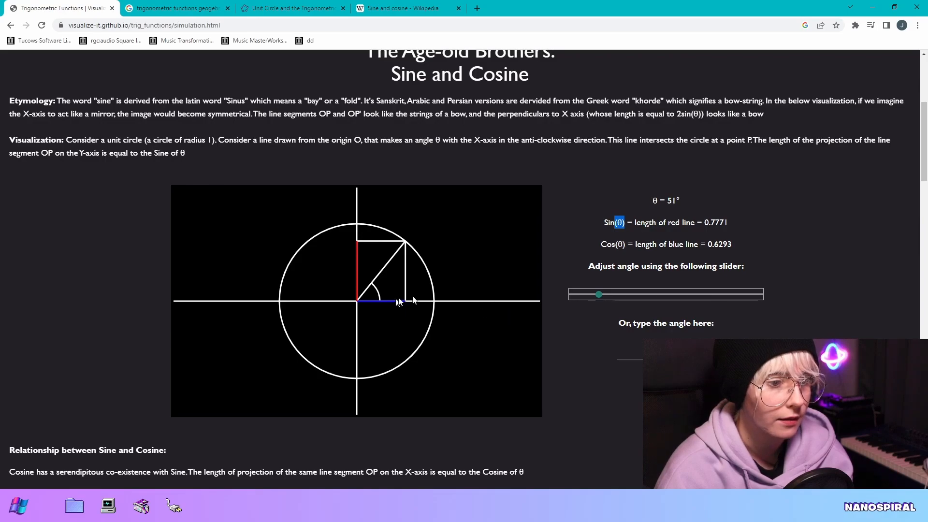
{"action": "left_click_drag", "start_coordinate": [598, 294], "coordinate": [764, 300]}
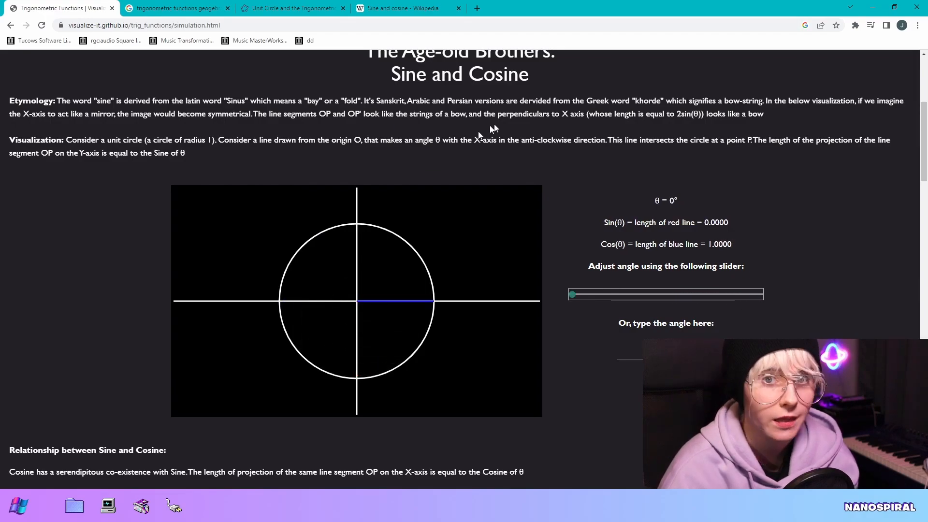
Open the GeoGebra unit circle page and play its trigonometric function animation
{"action": "left_click", "coordinate": [273, 6]}
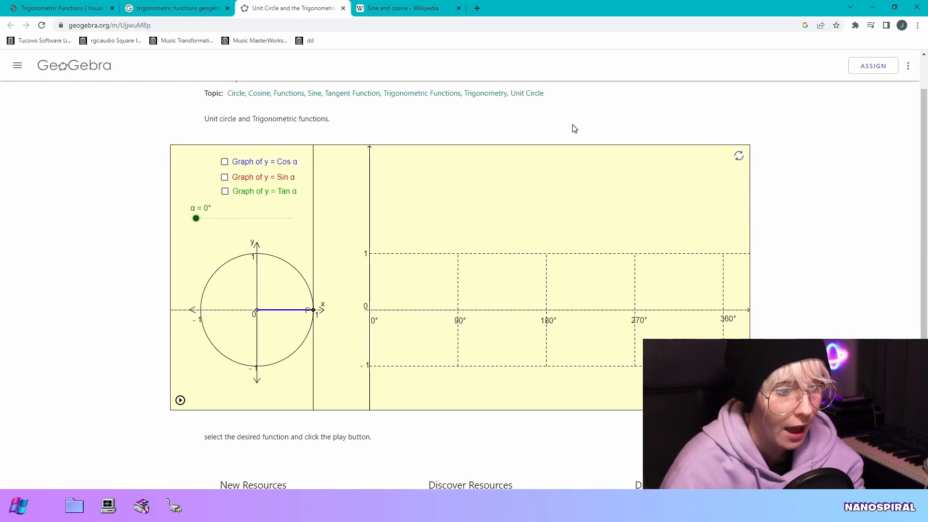
{"action": "left_click", "coordinate": [180, 400]}
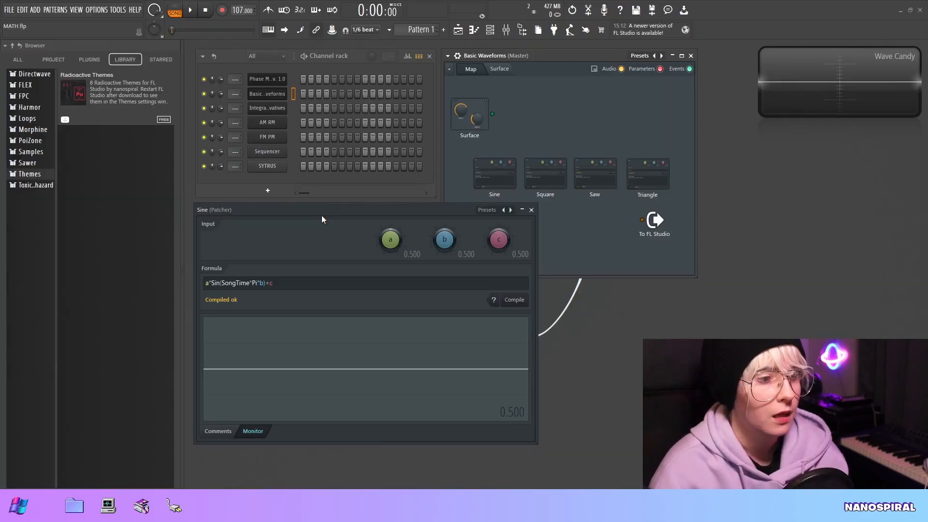
In FL Studio, move the Sine formula window up over the Basic Waveforms map and start song playback
{"action": "left_click_drag", "start_coordinate": [321, 215], "coordinate": [465, 94]}
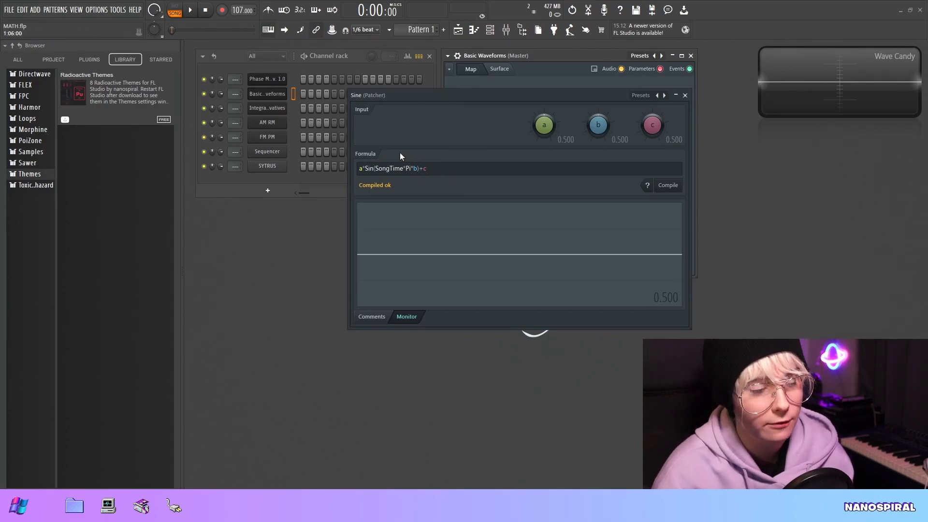
{"action": "left_click", "coordinate": [189, 11]}
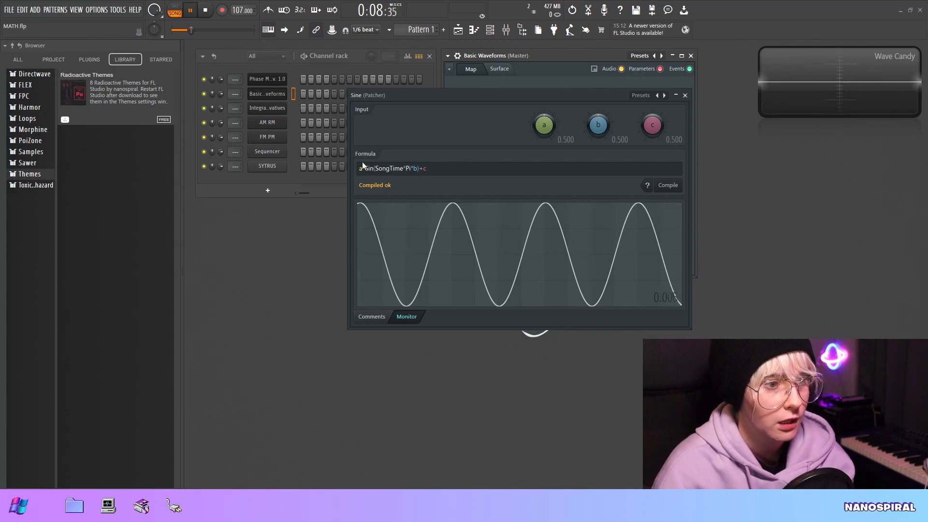
Lower the amplitude input a to 0.199 to test the sine formula, and restore it to 0.500
{"action": "mouse_move", "coordinate": [544, 125]}
{"action": "left_mouse_down"}
{"action": "mouse_move", "coordinate": [544, 152]}
{"action": "mouse_move", "coordinate": [546, 126]}
{"action": "left_mouse_up"}
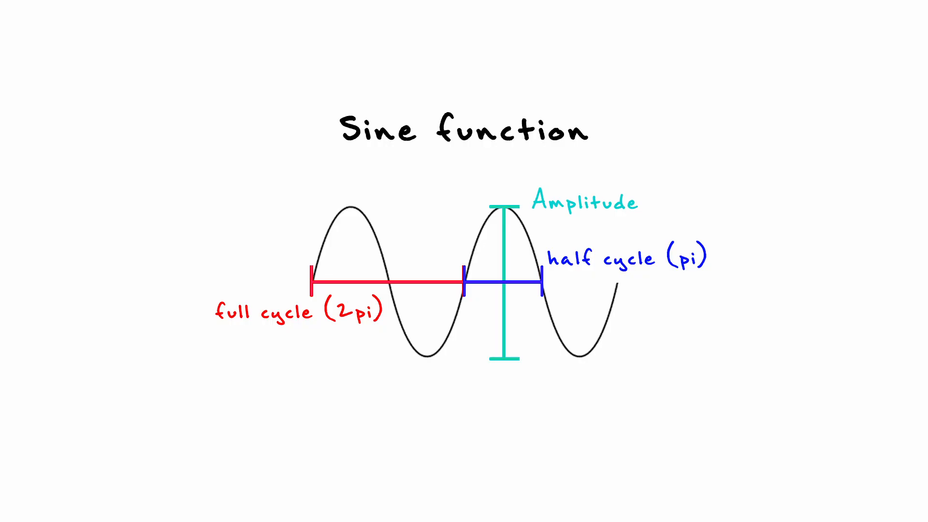
{"action": "left_click_drag", "start_coordinate": [154, 140], "coordinate": [325, 141]}
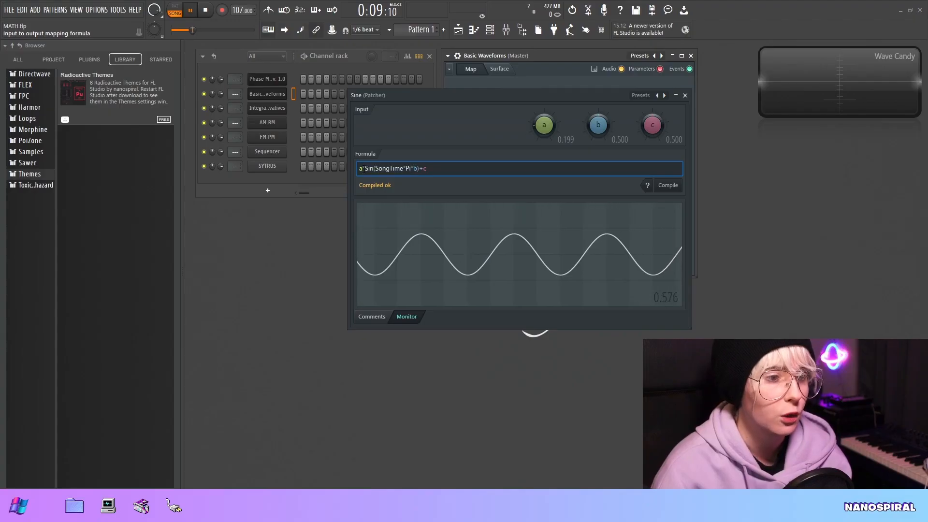
{"action": "double_click", "coordinate": [139, 141]}
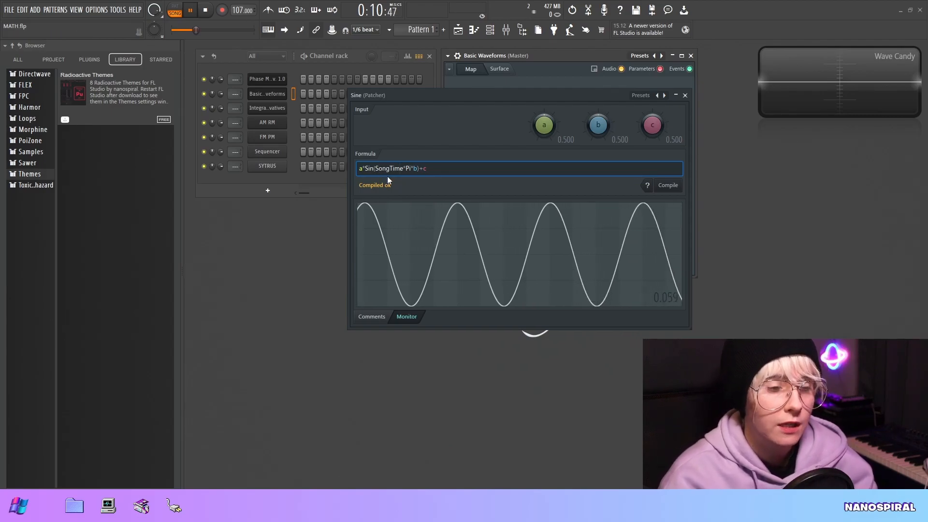
Remove the SongTime factor from the sine formula to test input b alone, and restore the factor
{"action": "left_click", "coordinate": [190, 10]}
{"action": "left_click_drag", "start_coordinate": [406, 168], "coordinate": [375, 169]}
{"action": "key", "text": "BackSpace"}
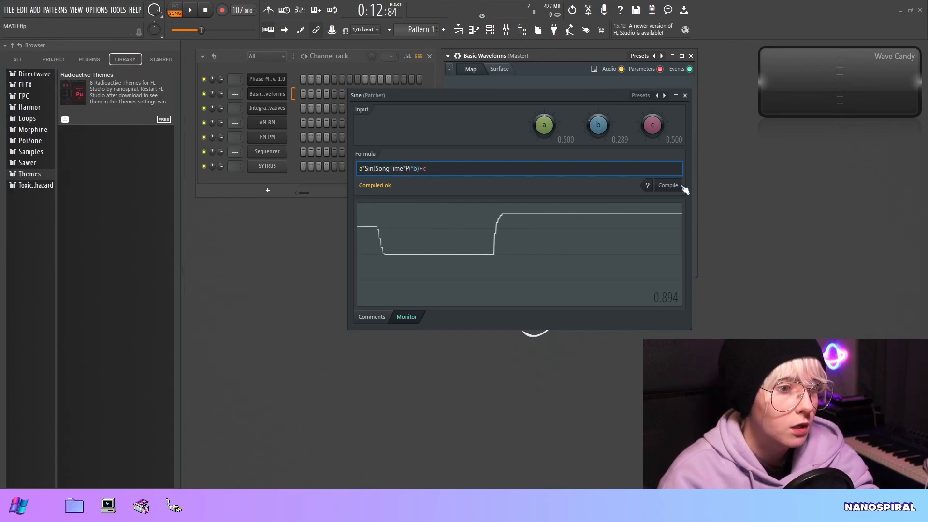
{"action": "left_click", "coordinate": [191, 10]}
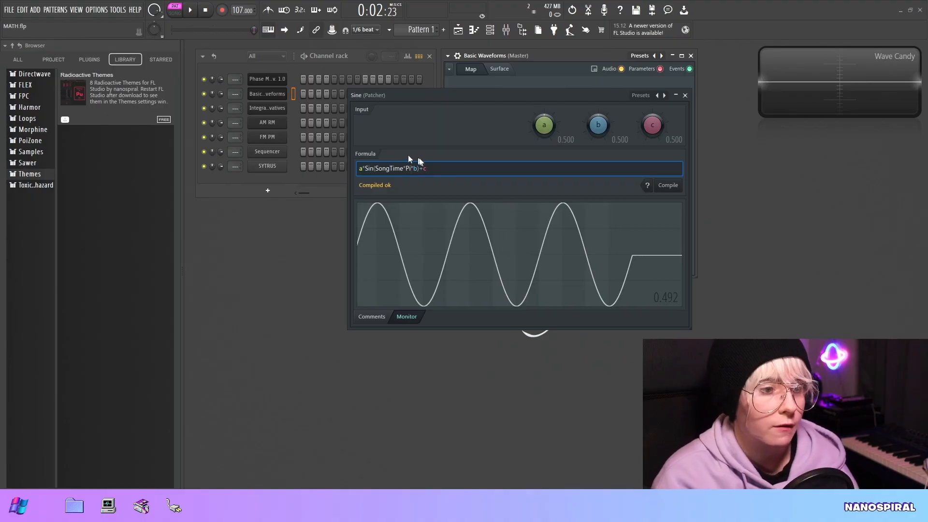
Try the formula without Pi as a*Sin(SongTime*b)+c, and put the *Pi factor back after SongTime
{"action": "key", "text": "BackSpace"}
{"action": "key", "text": "BackSpace"}
{"action": "key", "text": "BackSpace"}
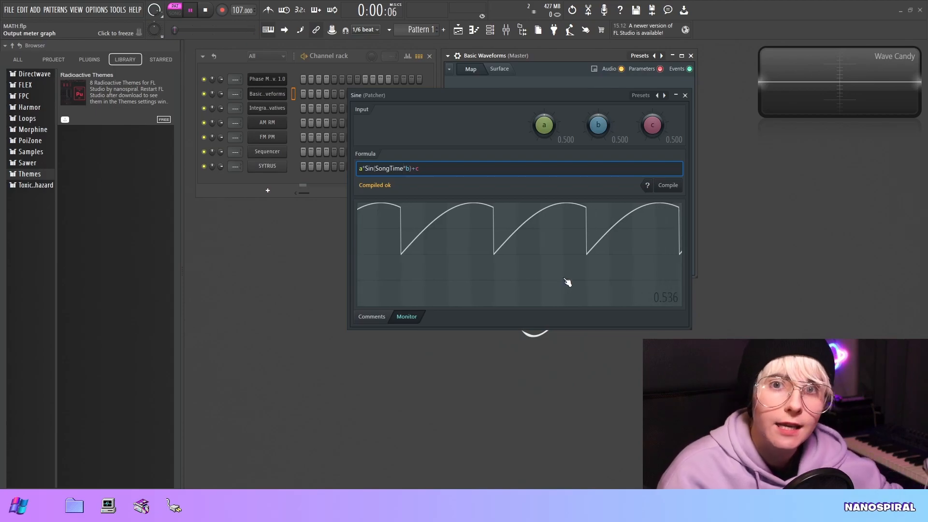
{"action": "left_click", "coordinate": [403, 168]}
{"action": "type", "text": "*Pi"}
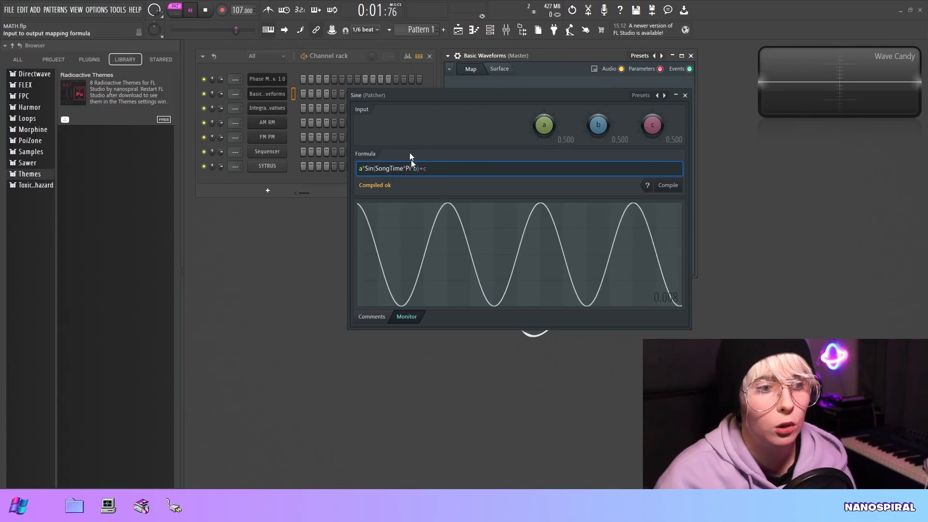
Raise the frequency input b to 0.734 during playback and reset it to its default
{"action": "left_click", "coordinate": [414, 168]}
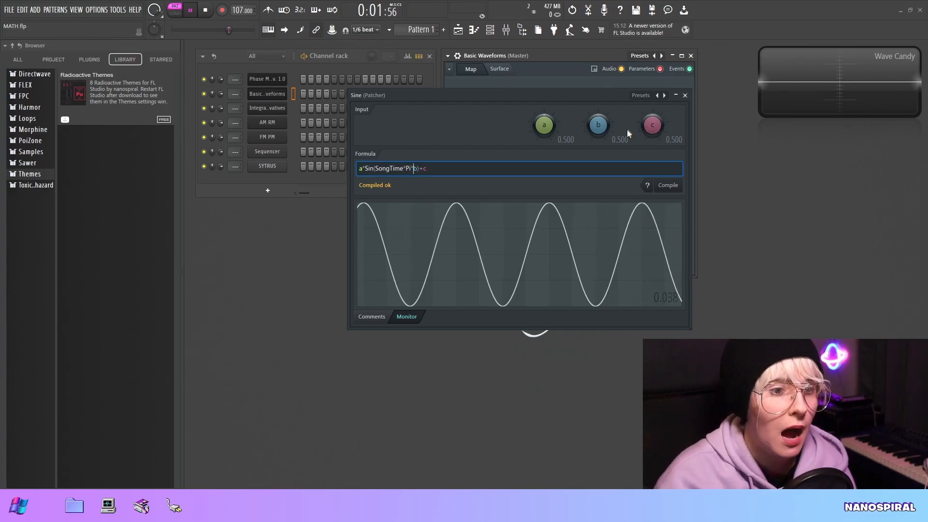
{"action": "left_click_drag", "start_coordinate": [604, 132], "coordinate": [605, 83]}
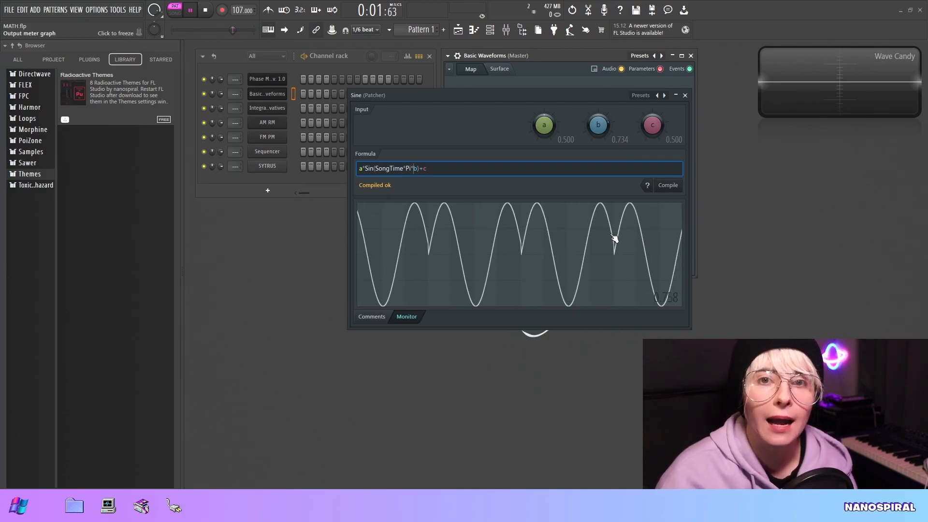
{"action": "right_click", "coordinate": [609, 127]}
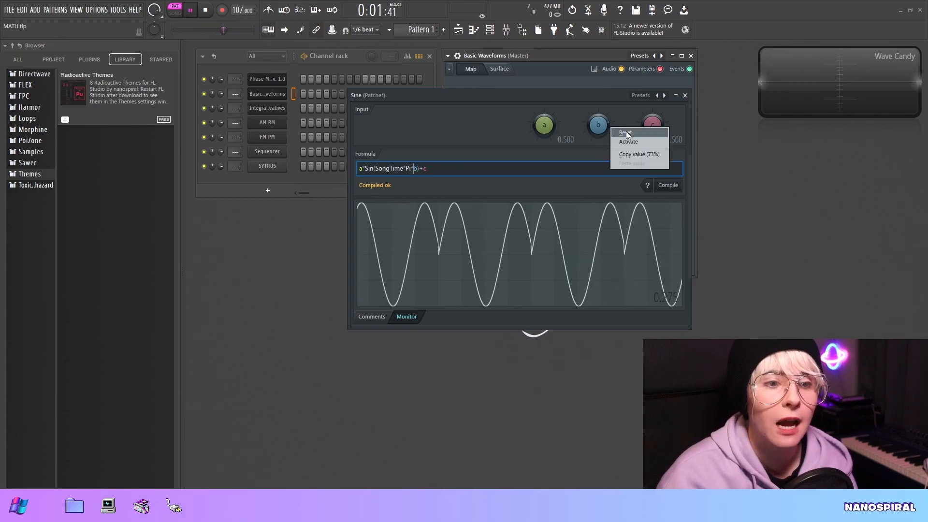
{"action": "left_click", "coordinate": [626, 132]}
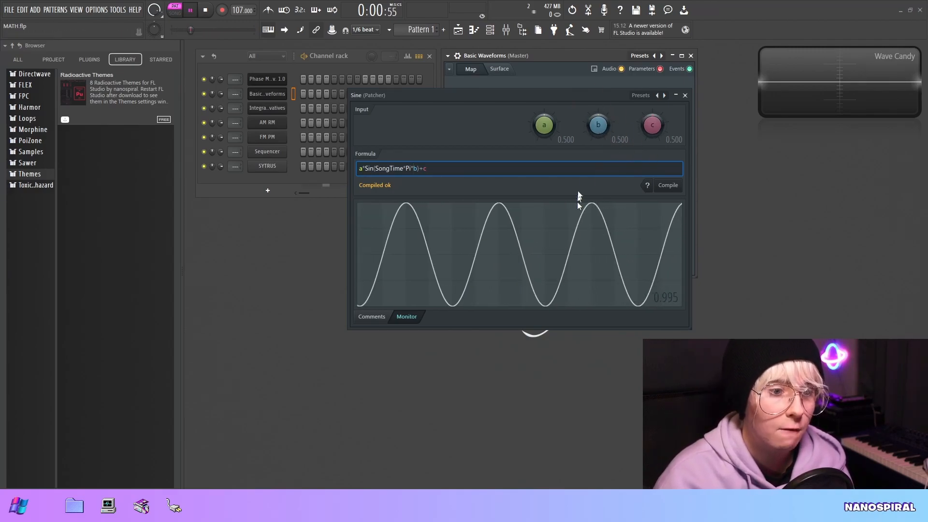
{"action": "key", "text": "space"}
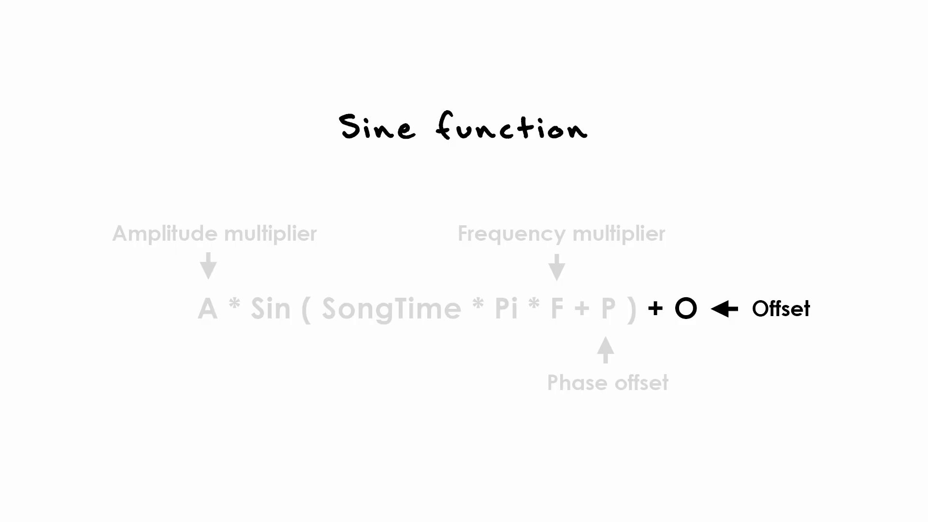
{"action": "key", "text": "space"}
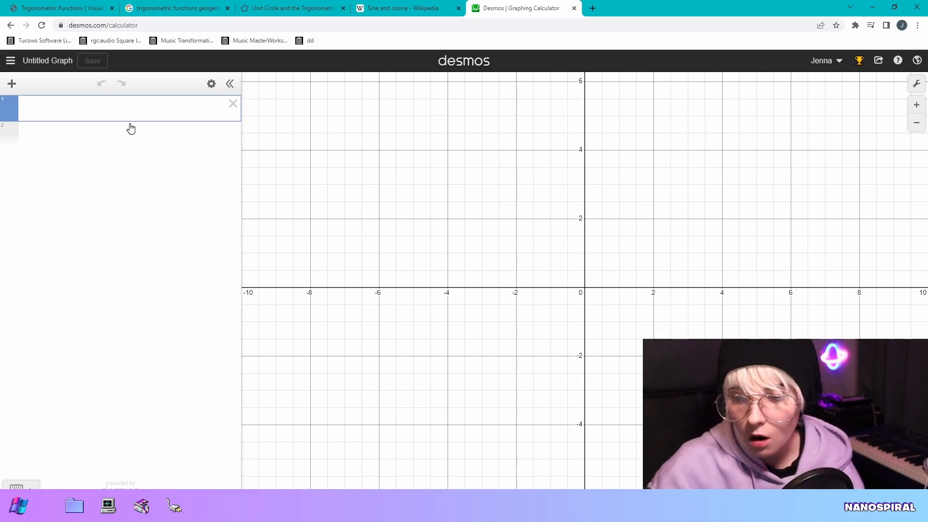
Graph sin(x) in Desmos, offset it by +5, and change the offset to -5
{"action": "type", "text": "sin(x)"}
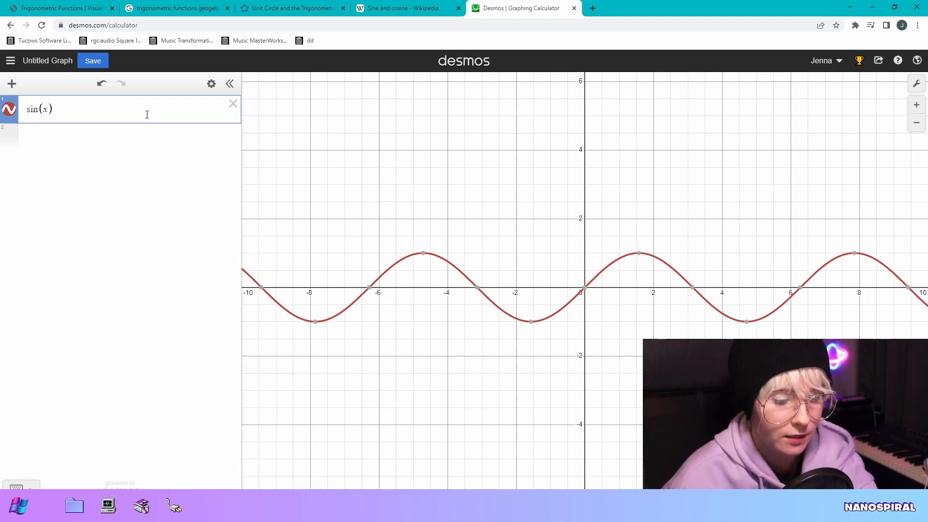
{"action": "type", "text": "+5"}
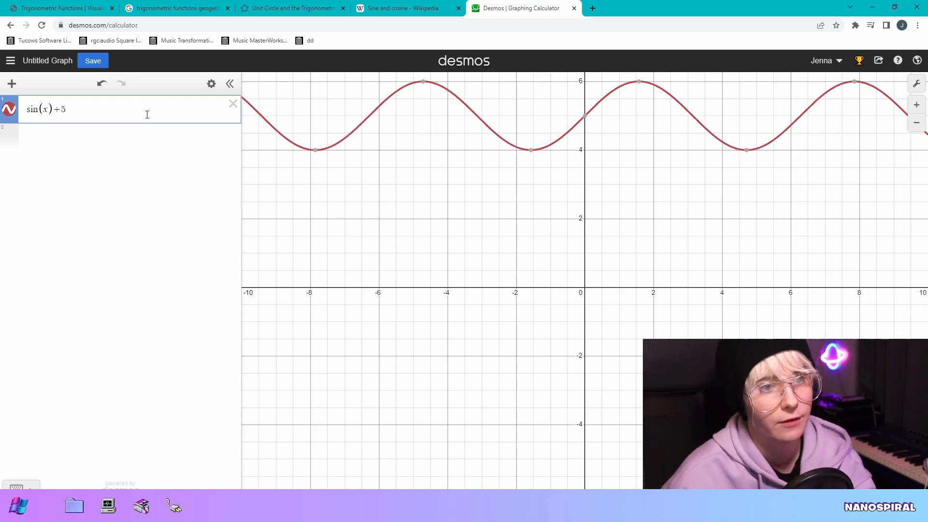
{"action": "scroll", "coordinate": [524, 213], "scroll_direction": "down", "scroll_amount": 2}
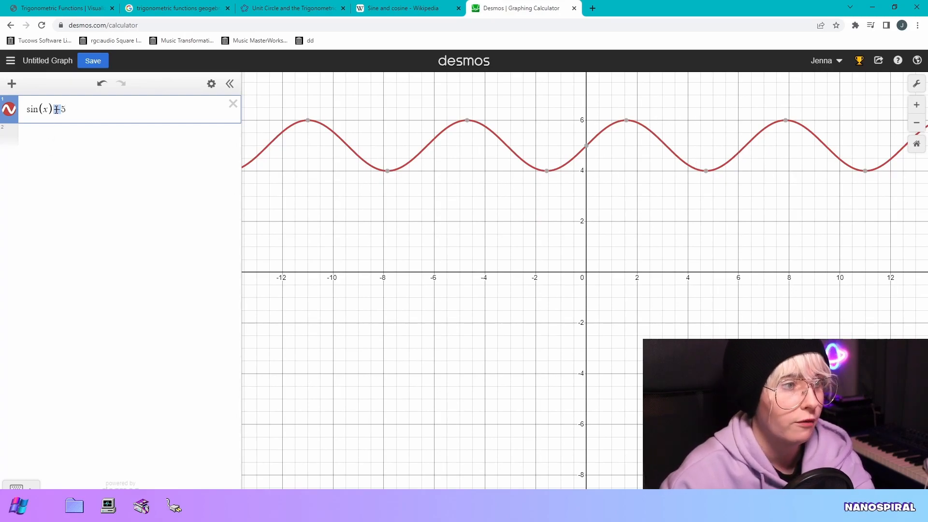
{"action": "type", "text": "-"}
{"action": "scroll", "coordinate": [429, 277], "scroll_direction": "down", "scroll_amount": 2}
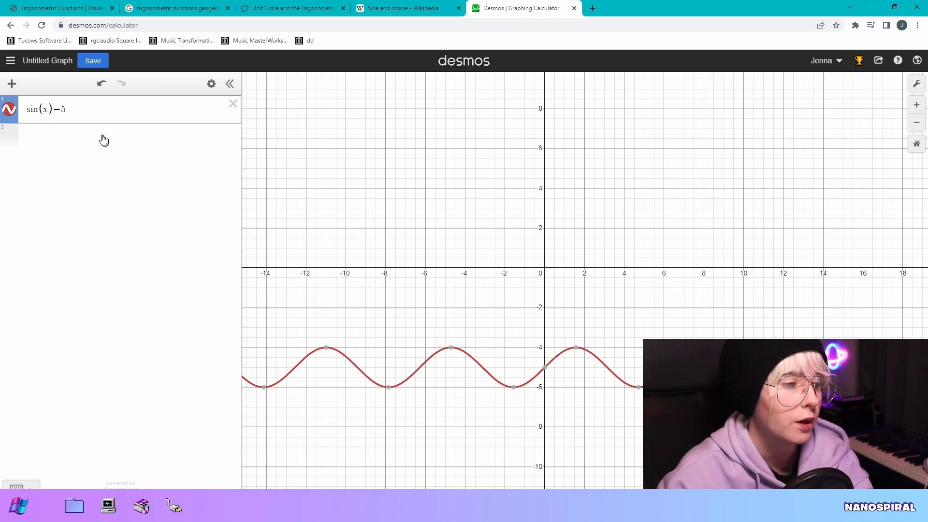
Multiply x by 2 and by 4 inside the graphed sine, and replace the multiplier with a division of x by 2
{"action": "left_click", "coordinate": [43, 107]}
{"action": "type", "text": "2"}
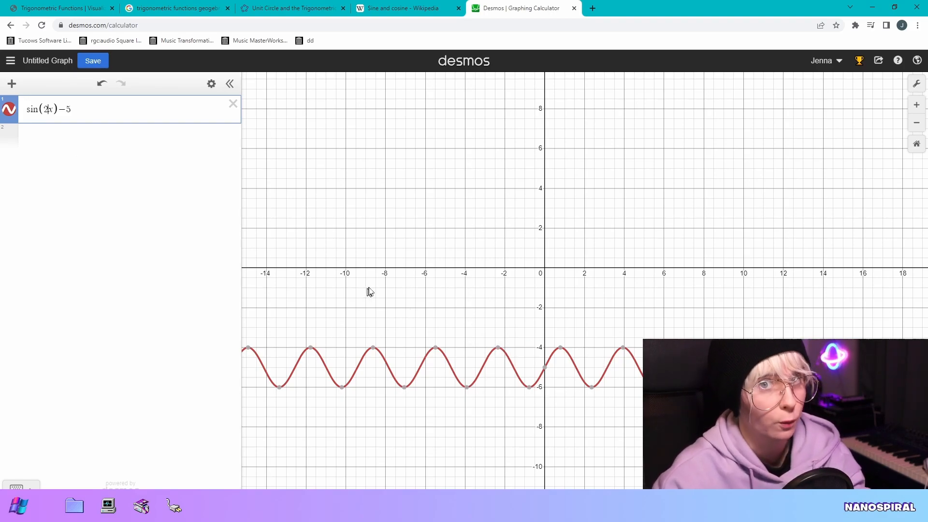
{"action": "type", "text": "4"}
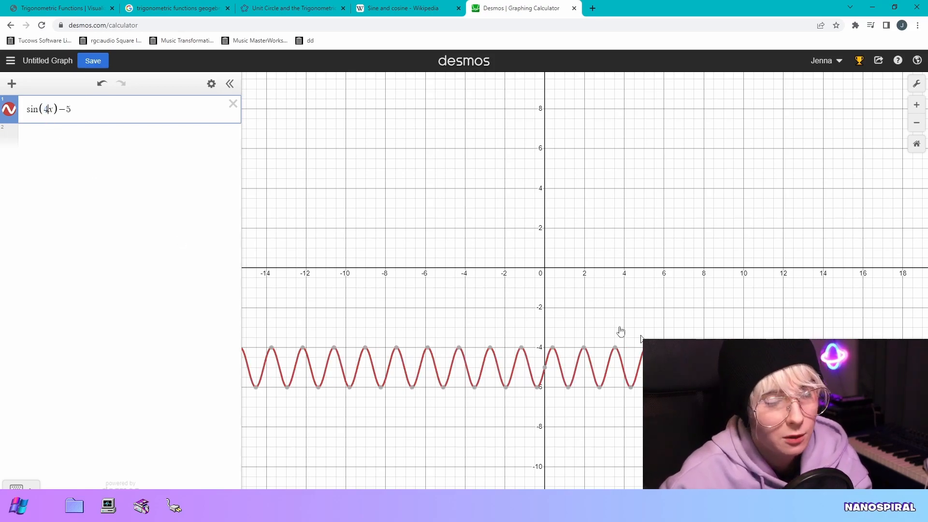
{"action": "key", "text": "BackSpace"}
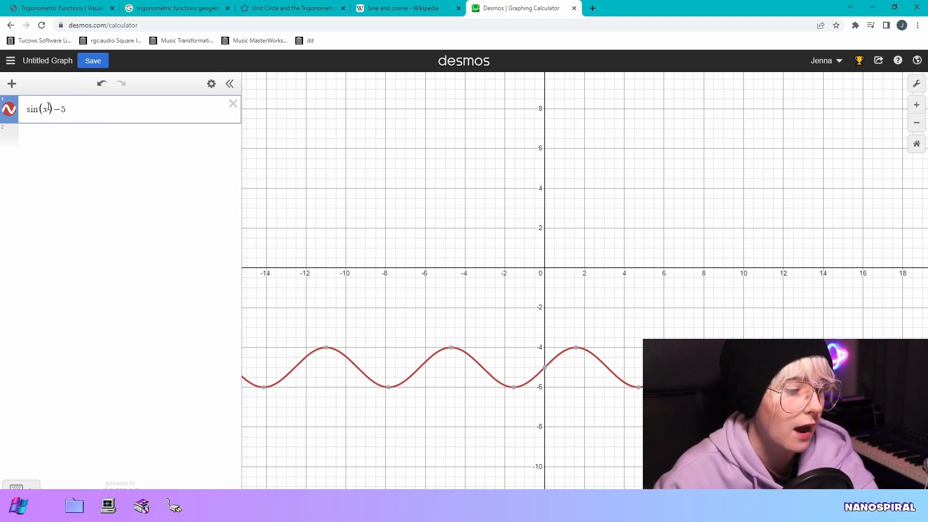
{"action": "type", "text": "/2"}
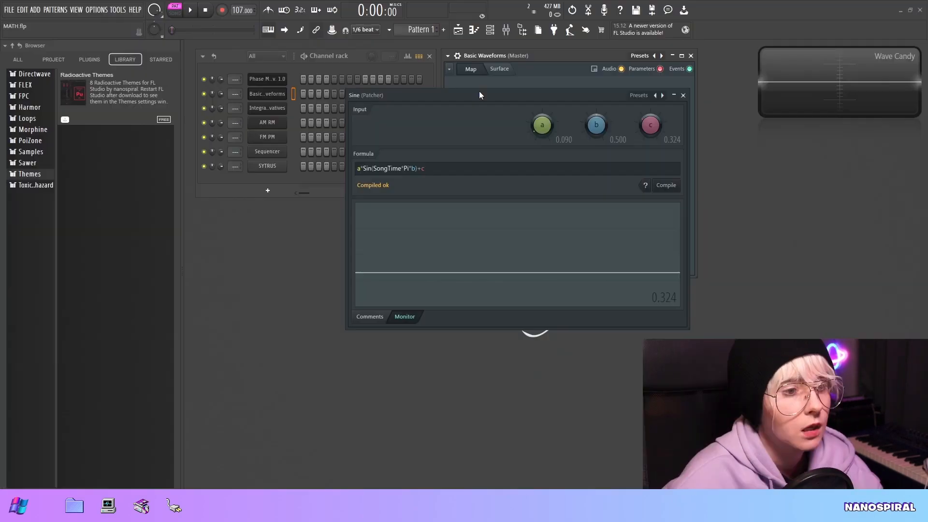
Back in FL Studio, reposition the Sine window and replace the offset c in its formula with 0.5
{"action": "mouse_move", "coordinate": [480, 91]}
{"action": "left_mouse_down"}
{"action": "mouse_move", "coordinate": [481, 104]}
{"action": "mouse_move", "coordinate": [497, 89]}
{"action": "mouse_move", "coordinate": [467, 81]}
{"action": "left_mouse_up"}
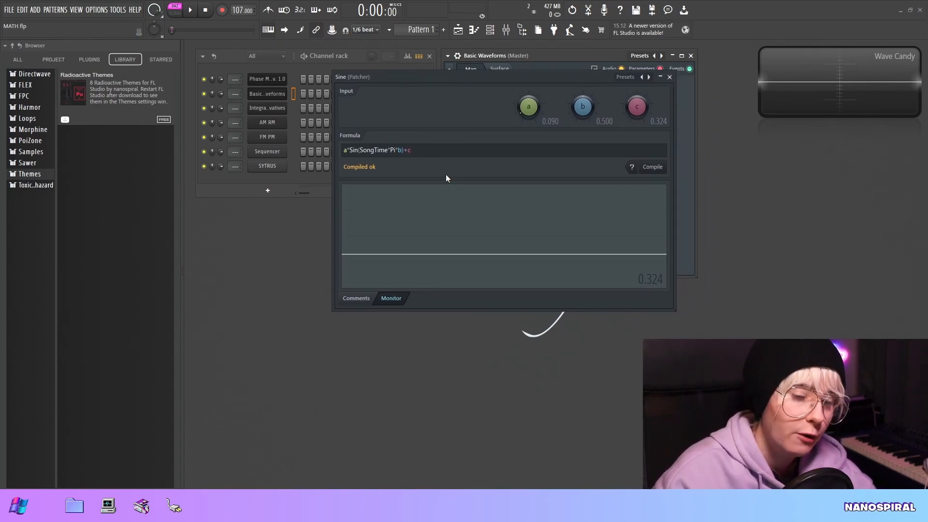
{"action": "left_click", "coordinate": [418, 157]}
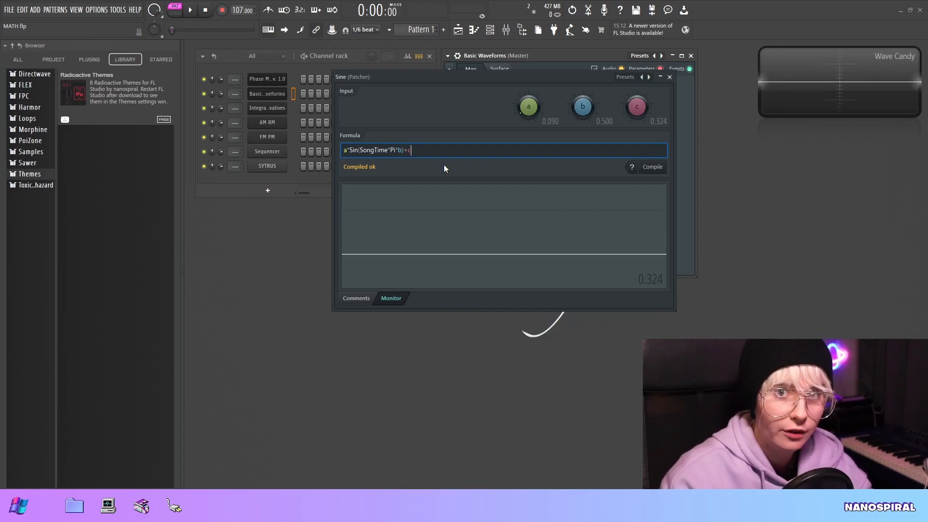
{"action": "key", "text": "BackSpace"}
{"action": "type", "text": "0.5"}
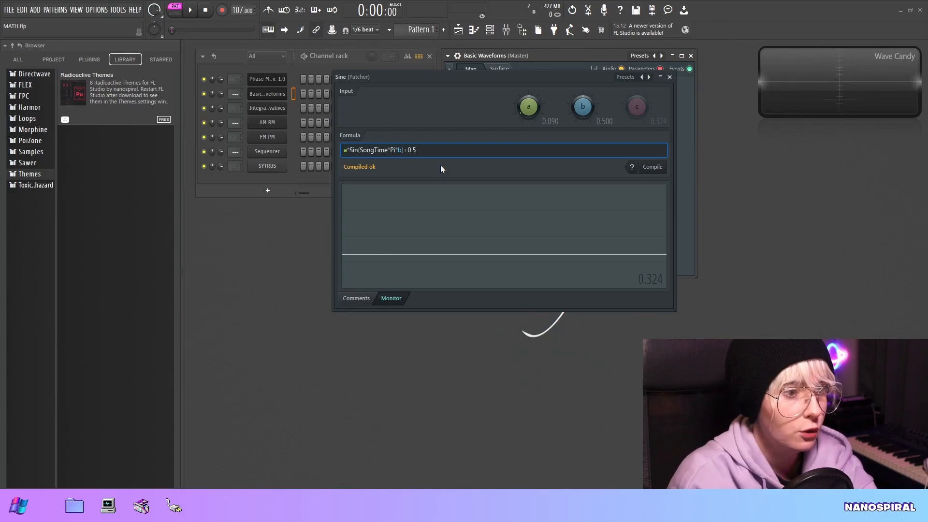
Add the phase term c*2*Pi inside the sine of the formula and raise input c to 1.000
{"action": "key", "text": "space"}
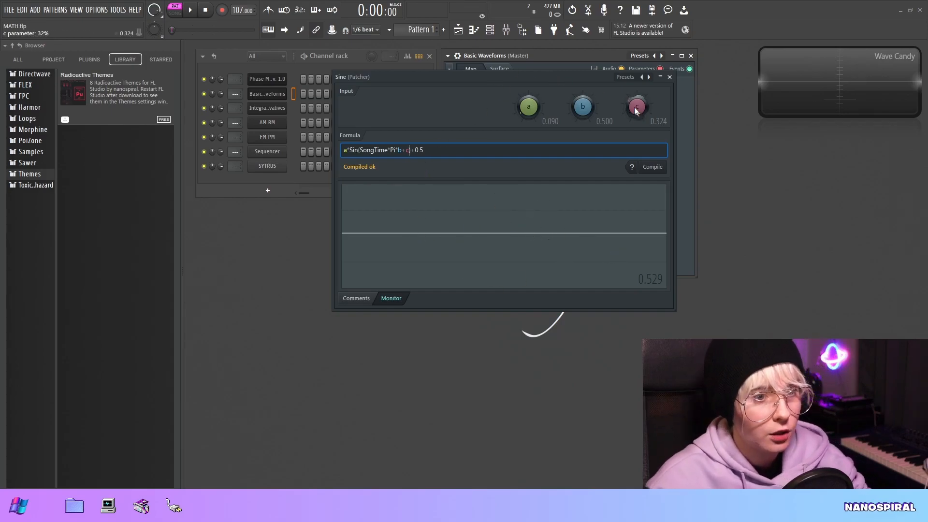
{"action": "left_click_drag", "start_coordinate": [638, 110], "coordinate": [638, 62]}
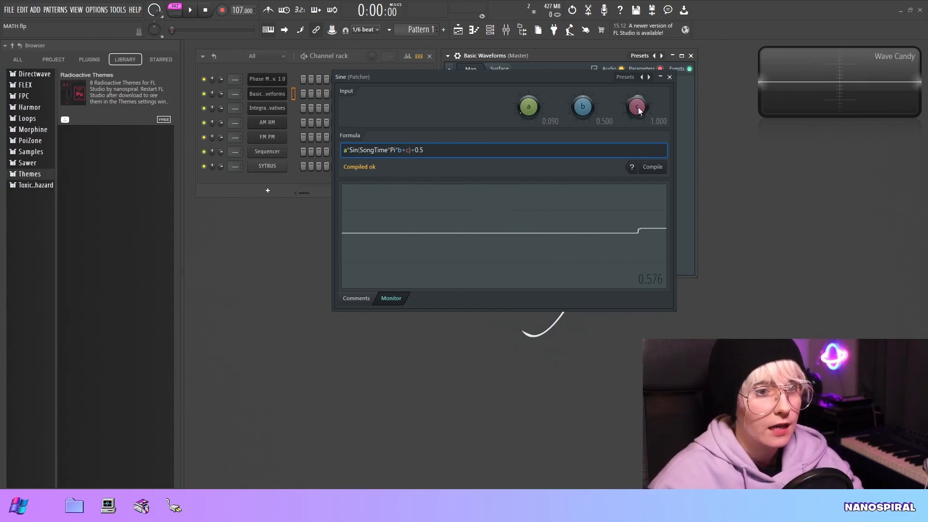
{"action": "type", "text": "*Pi"}
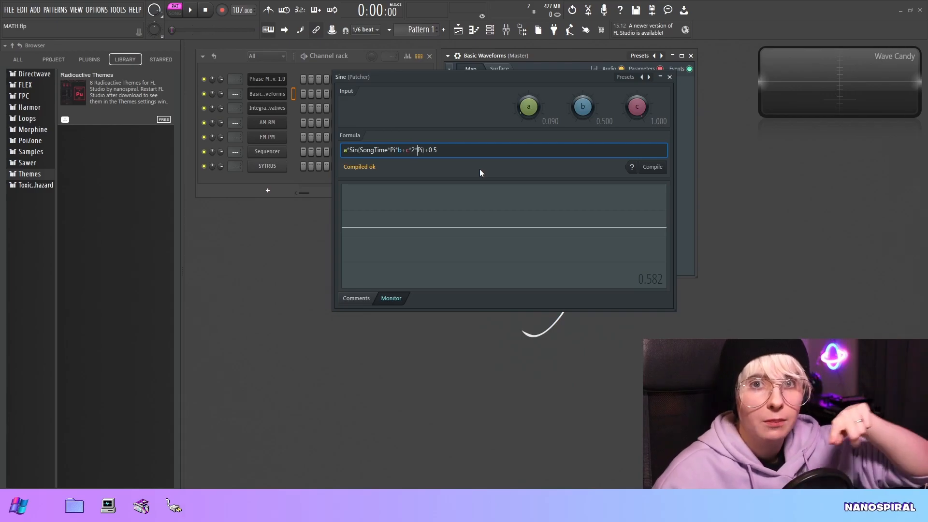
{"action": "key", "text": "space"}
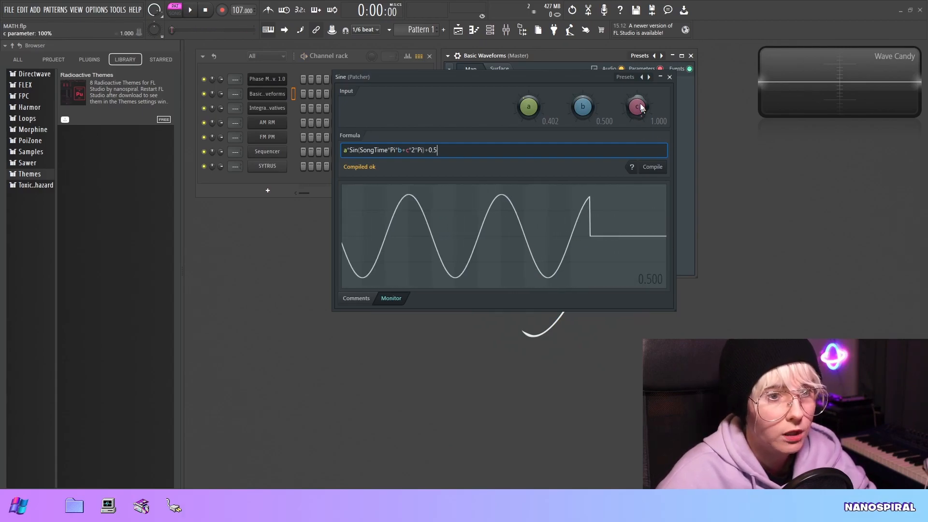
Lower phase input c to 0.000 and play the sine to check where the wave starts
{"action": "right_click", "coordinate": [639, 104]}
{"action": "left_click", "coordinate": [677, 110]}
{"action": "left_click", "coordinate": [190, 11]}
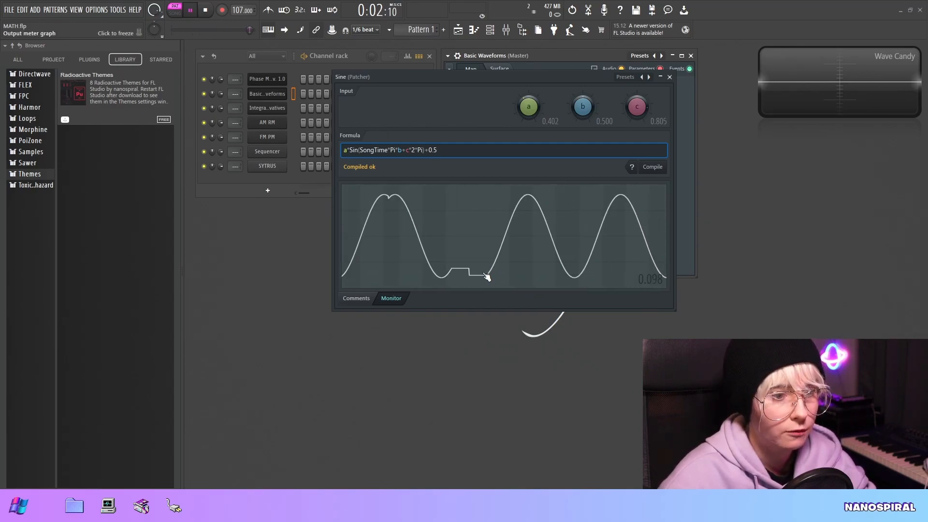
{"action": "left_click_drag", "start_coordinate": [636, 107], "coordinate": [637, 157]}
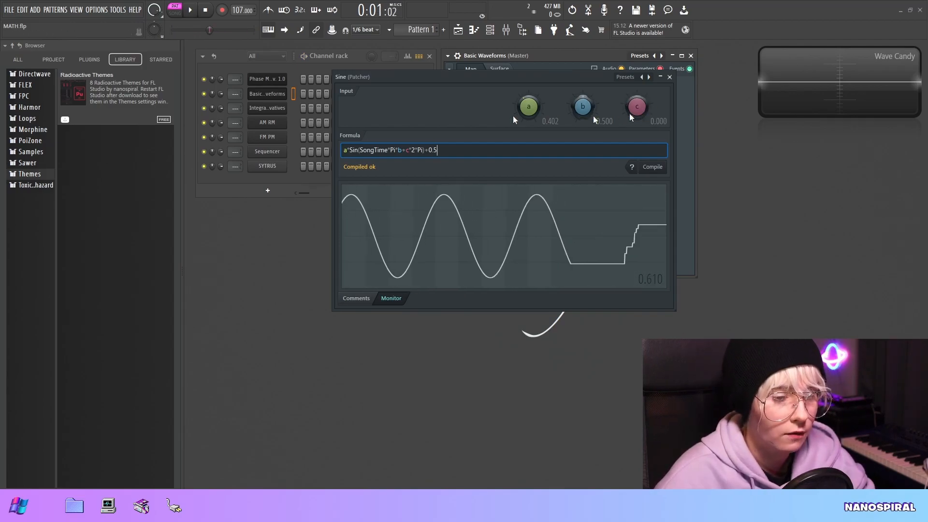
{"action": "left_click", "coordinate": [191, 10]}
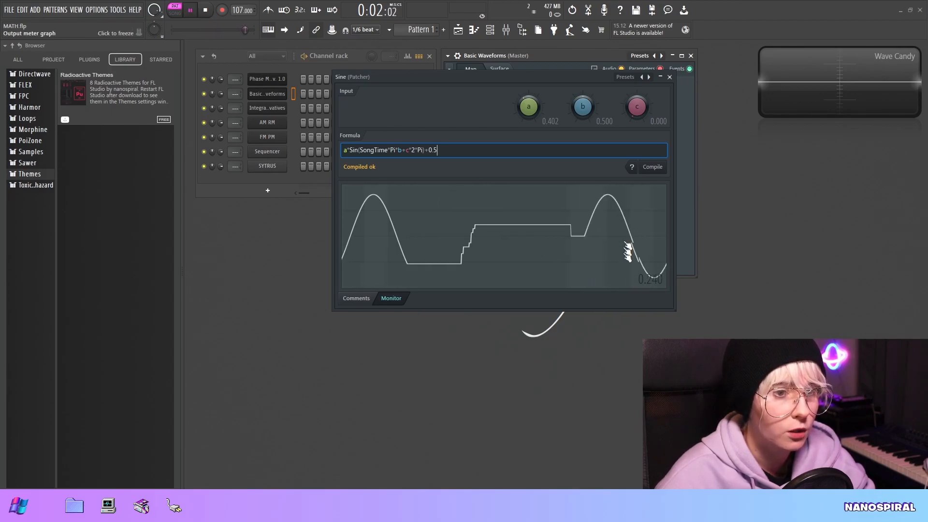
{"action": "key", "text": "space"}
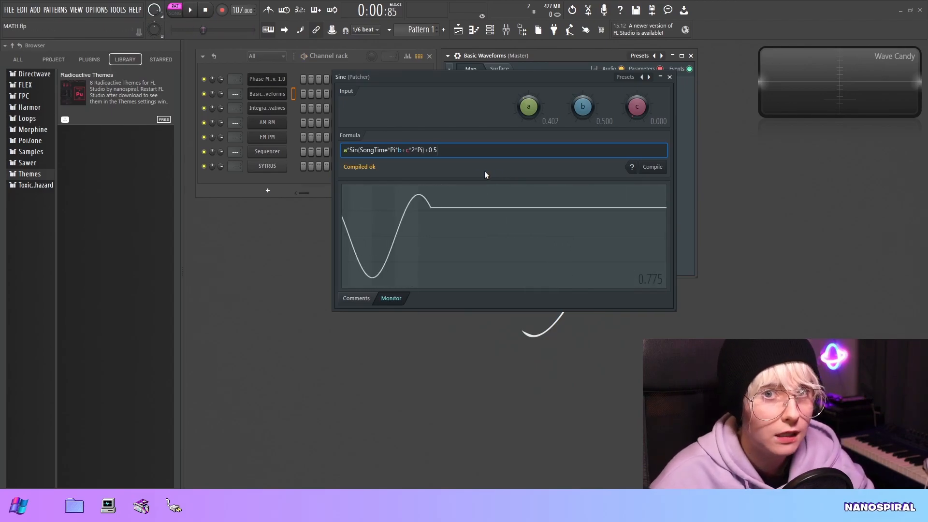
Raise phase input c to 1.000, point out c in the formula, and play the sine again
{"action": "left_click_drag", "start_coordinate": [637, 108], "coordinate": [637, 48]}
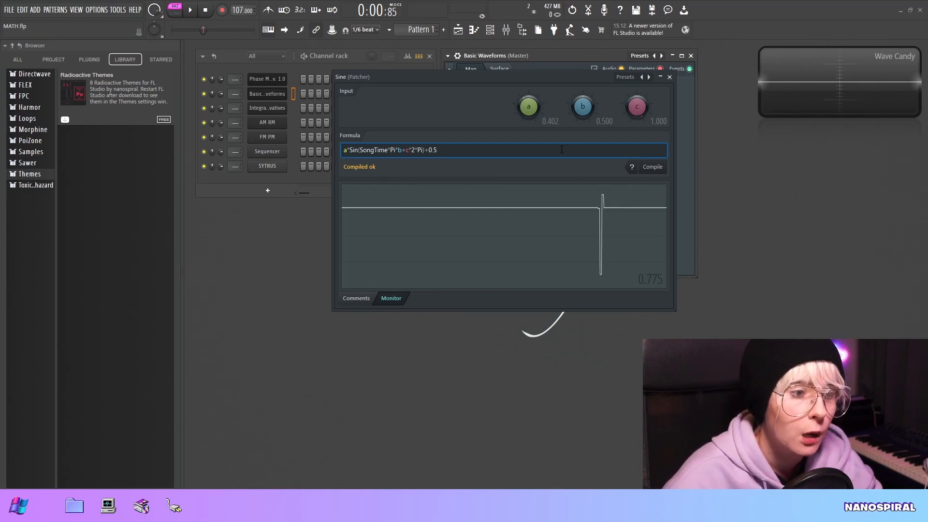
{"action": "double_click", "coordinate": [407, 150]}
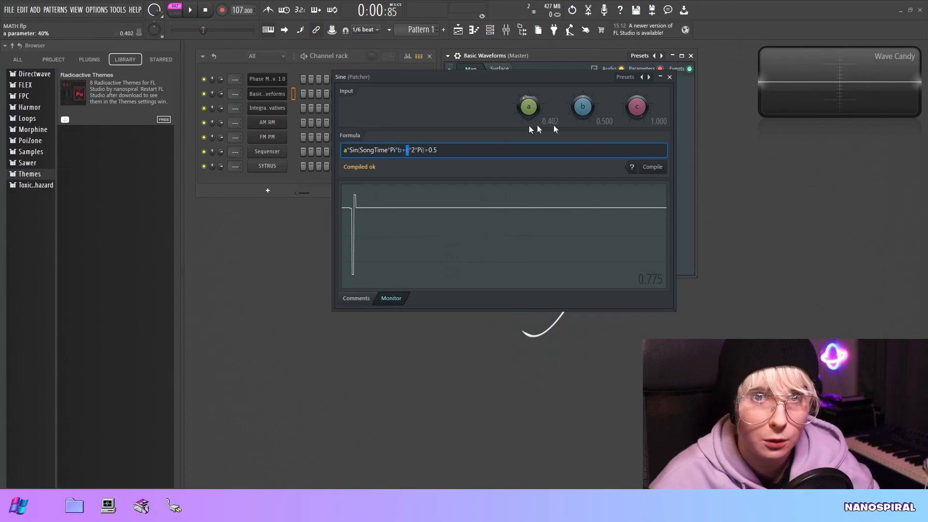
{"action": "left_click", "coordinate": [190, 10]}
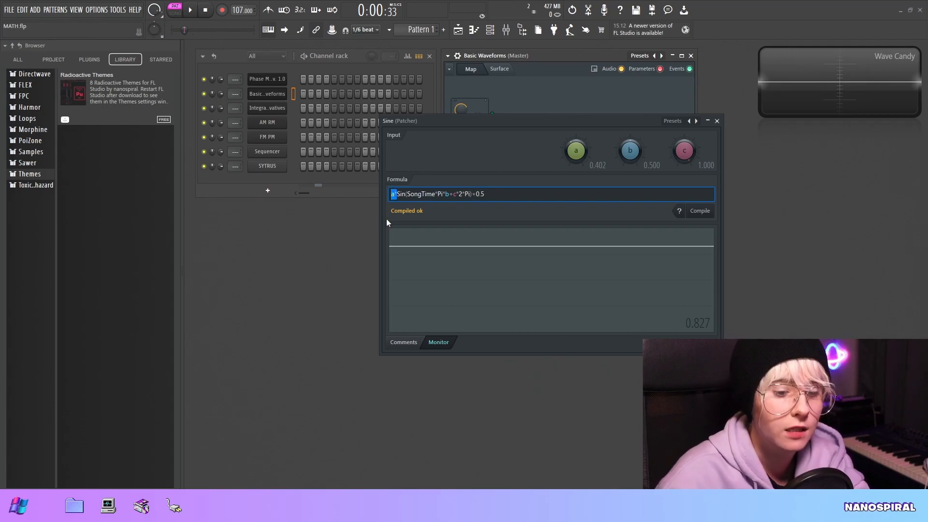
Strip the amplitude, frequency, phase and offset terms so the formula reads Sin(SongTime*Pi), and play it
{"action": "key", "text": "Delete"}
{"action": "key", "text": "Delete"}
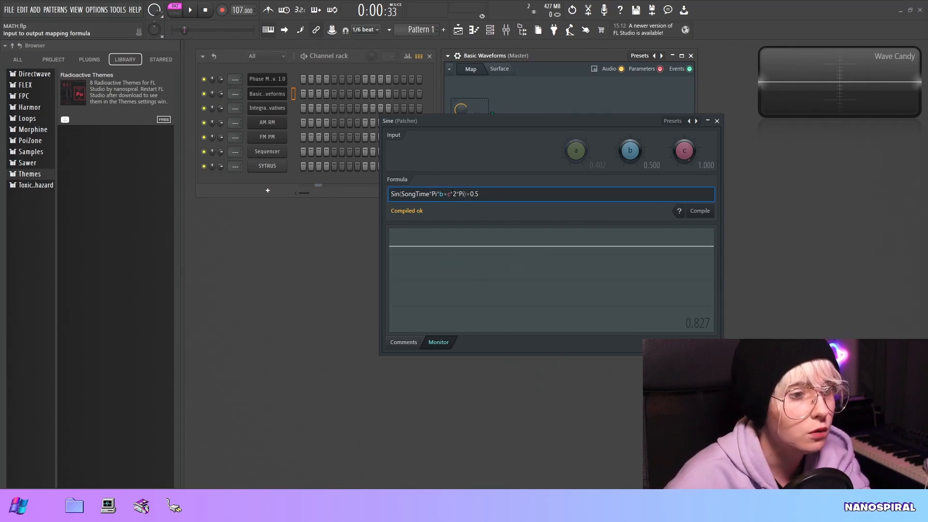
{"action": "key", "text": "BackSpace"}
{"action": "key", "text": "BackSpace"}
{"action": "key", "text": "BackSpace"}
{"action": "key", "text": "Delete"}
{"action": "key", "text": "Delete"}
{"action": "key", "text": "Delete"}
{"action": "key", "text": "Delete"}
{"action": "key", "text": "Delete"}
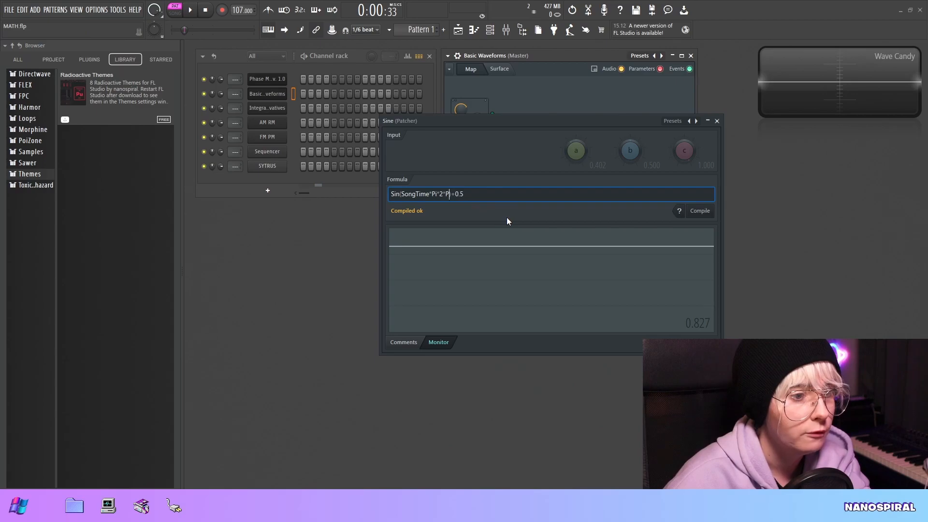
{"action": "key", "text": "BackSpace"}
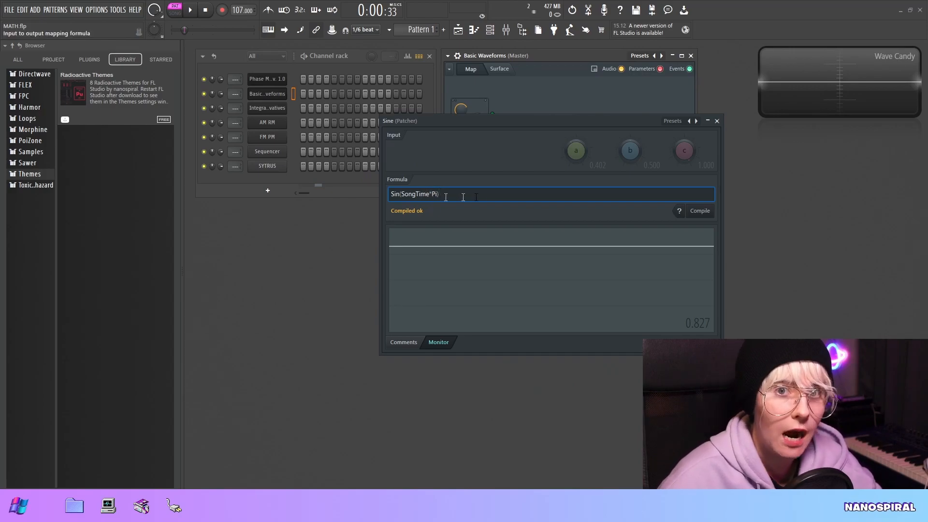
{"action": "left_click", "coordinate": [193, 9]}
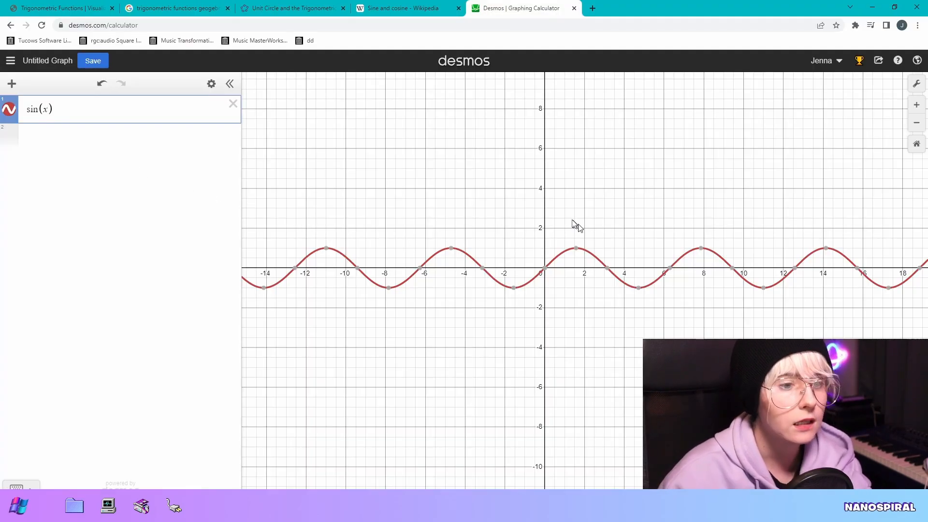
Switch to the browser to examine the range of sin(x) in Desmos and compare it with the unit circle page
{"action": "scroll", "coordinate": [578, 226], "scroll_direction": "up", "scroll_amount": 5}
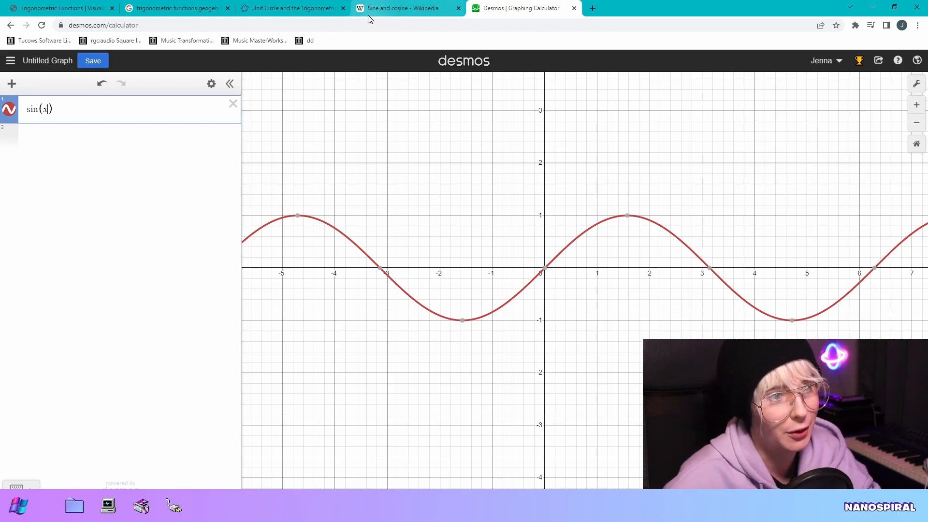
{"action": "left_click", "coordinate": [293, 7]}
{"action": "left_click", "coordinate": [180, 400]}
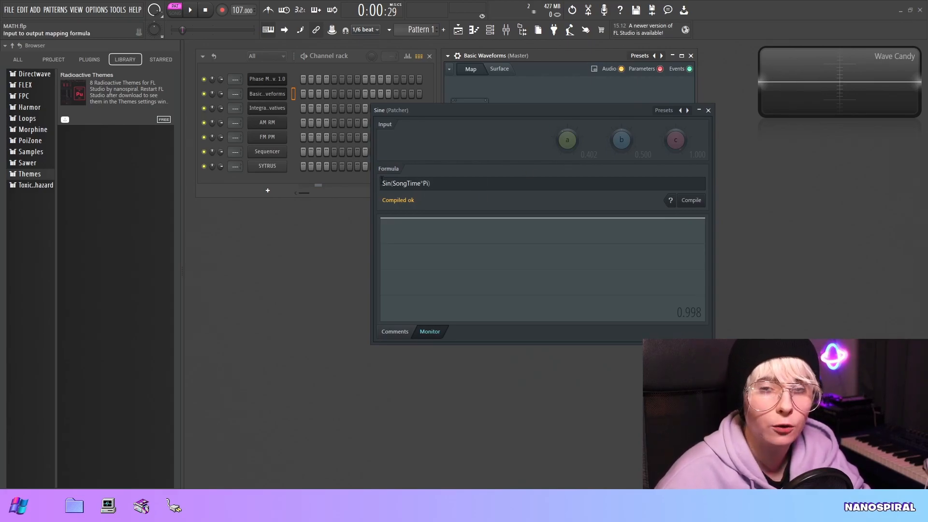
Back in FL Studio, multiply the sine by 0.5, compile and play it, and add the offset +0.5 to the formula
{"action": "left_click", "coordinate": [381, 179]}
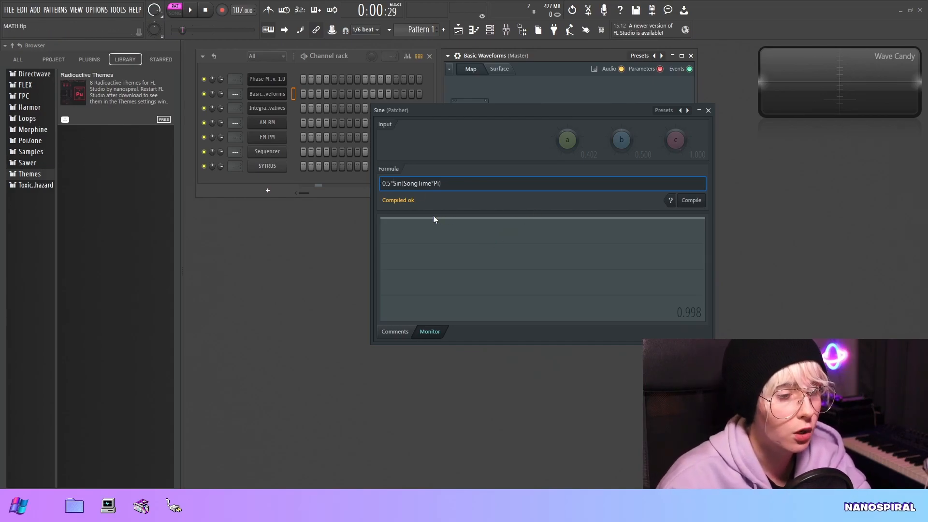
{"action": "left_click", "coordinate": [693, 202]}
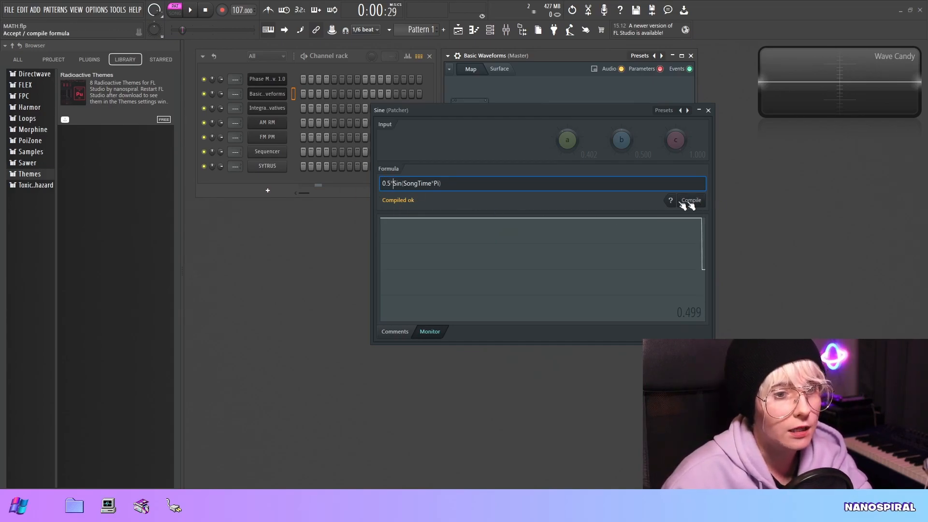
{"action": "left_click", "coordinate": [206, 10]}
{"action": "left_click", "coordinate": [193, 11]}
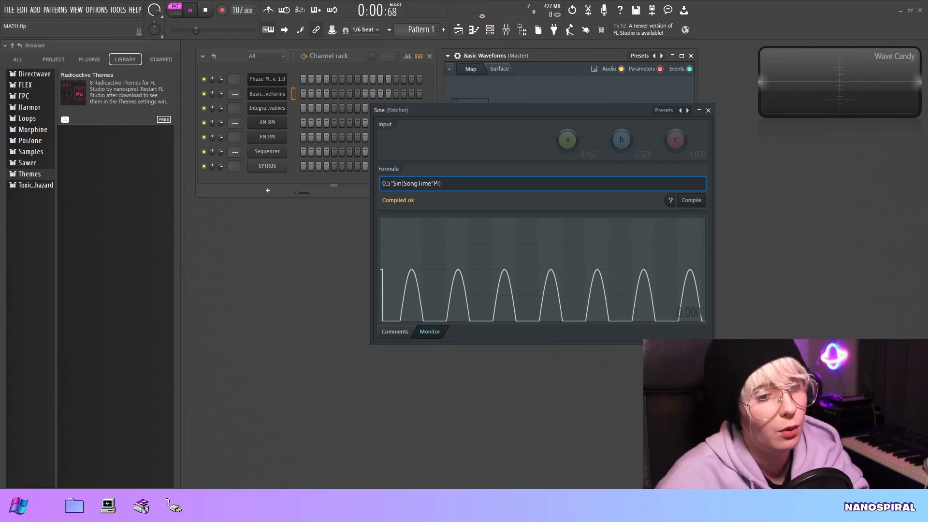
{"action": "left_click", "coordinate": [493, 183]}
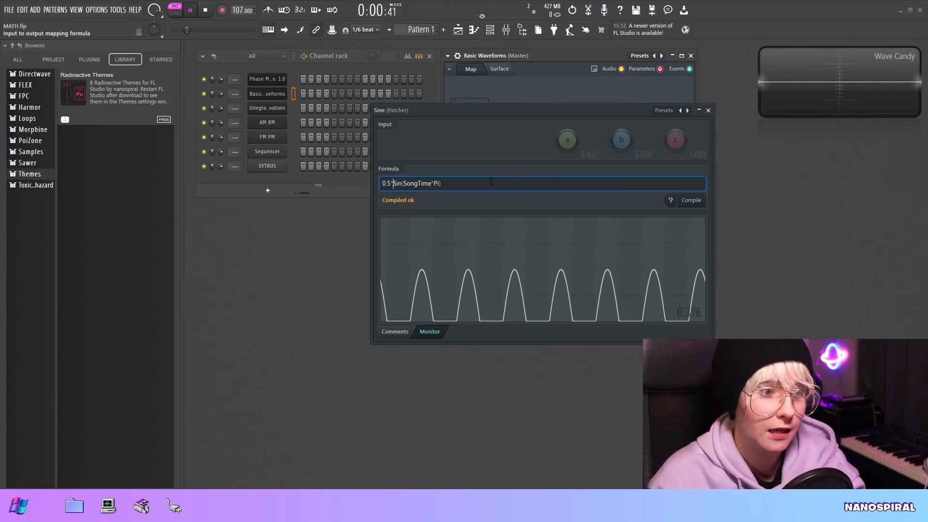
{"action": "type", "text": "+0.5"}
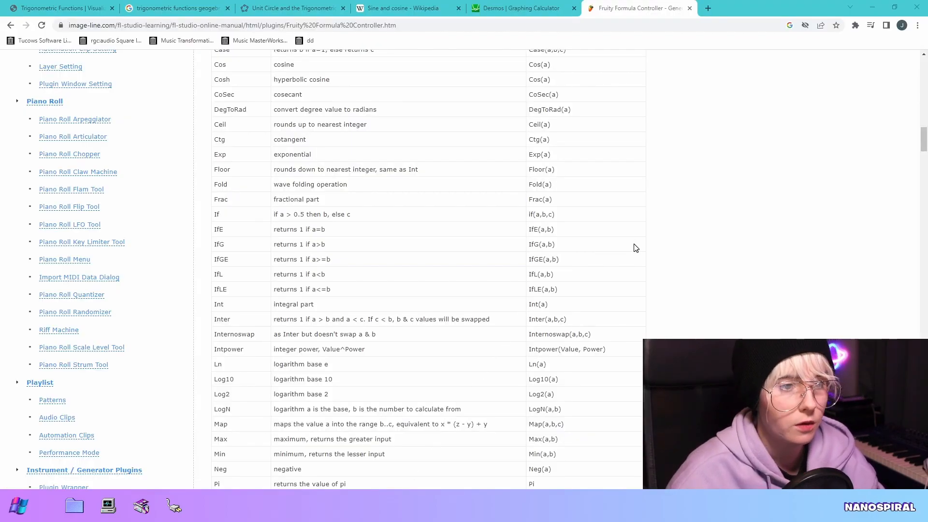
Find the Basic Waveforms table of example formulas in the Fruity Formula Controller manual page
{"action": "scroll", "coordinate": [677, 223], "scroll_direction": "down", "scroll_amount": 2}
{"action": "scroll", "coordinate": [669, 193], "scroll_direction": "up", "scroll_amount": 10}
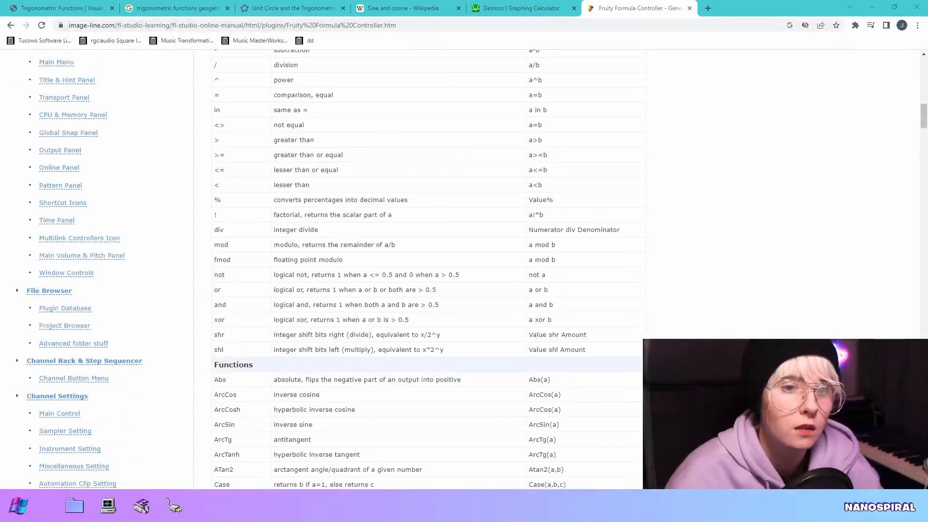
{"action": "left_click_drag", "start_coordinate": [923, 119], "coordinate": [920, 57]}
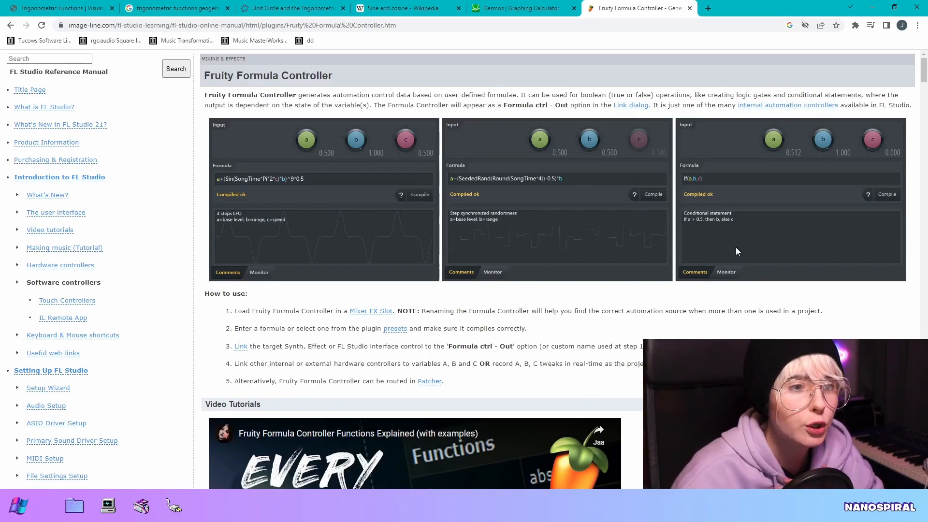
{"action": "scroll", "coordinate": [761, 268], "scroll_direction": "down", "scroll_amount": 20}
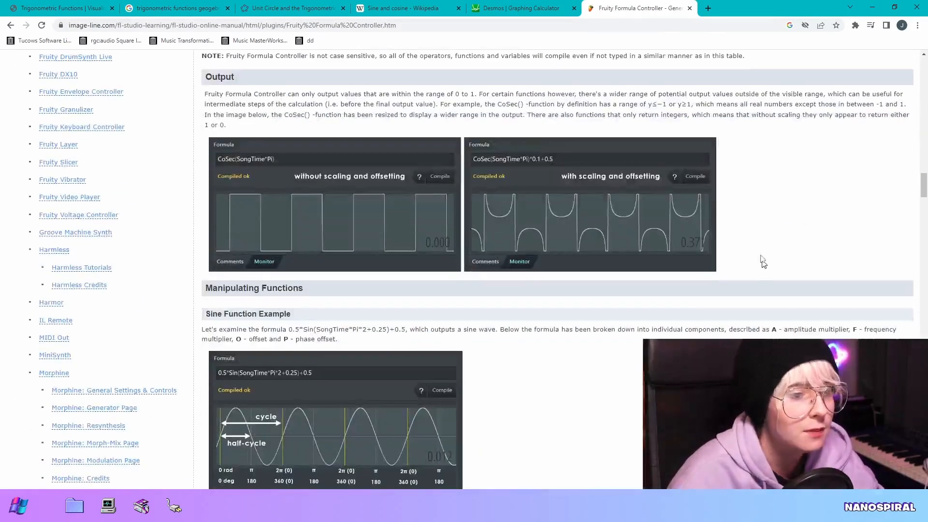
{"action": "scroll", "coordinate": [763, 270], "scroll_direction": "down", "scroll_amount": 15}
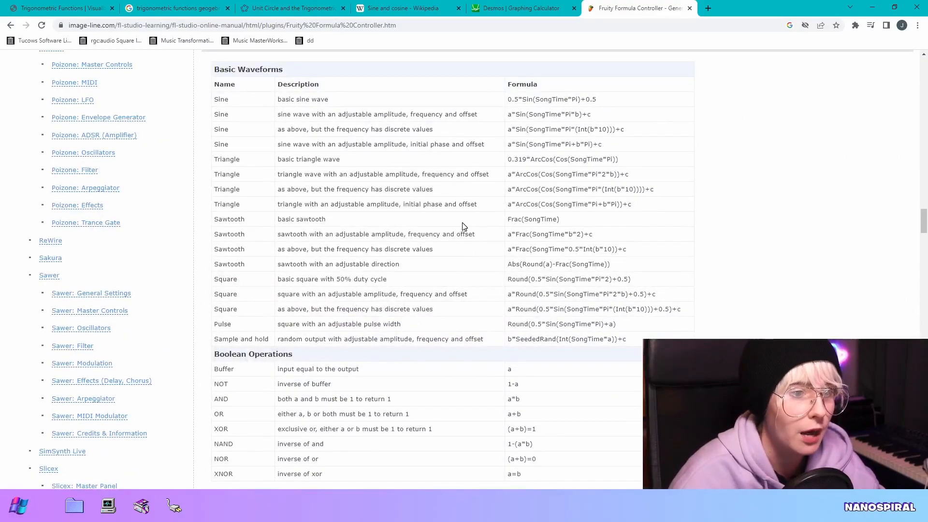
{"action": "scroll", "coordinate": [305, 173], "scroll_direction": "up", "scroll_amount": 1}
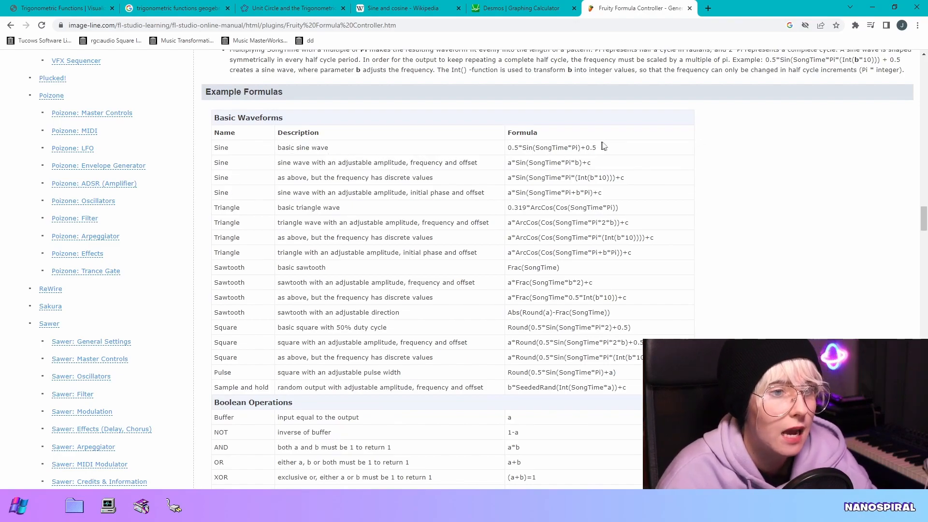
Compare the basic, adjustable and discrete-frequency sine formulas in the Basic Waveforms table, and return to FL Studio
{"action": "left_click_drag", "start_coordinate": [577, 148], "coordinate": [516, 157]}
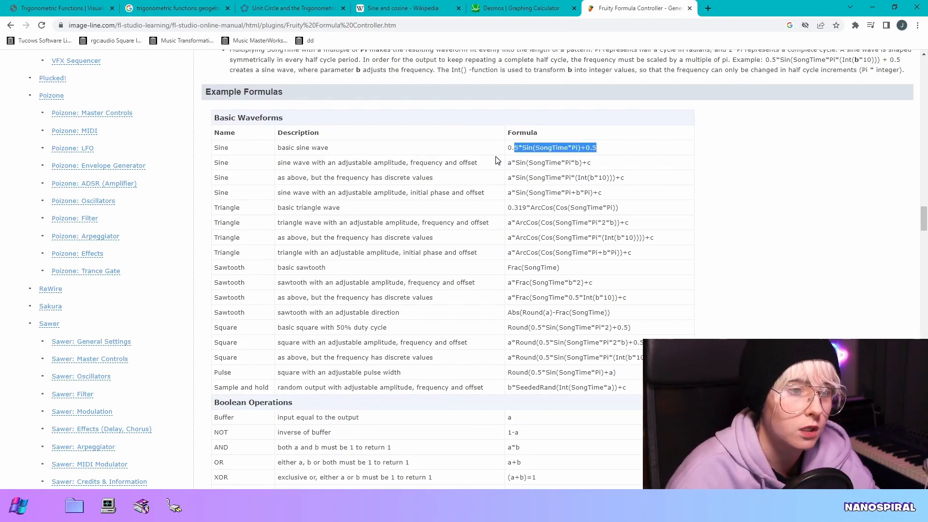
{"action": "left_click", "coordinate": [497, 160]}
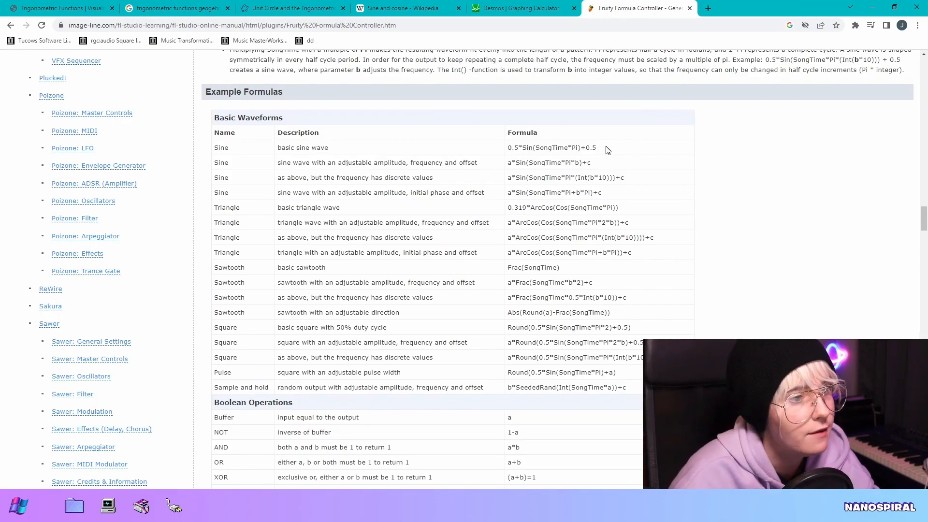
{"action": "left_click_drag", "start_coordinate": [593, 164], "coordinate": [507, 168]}
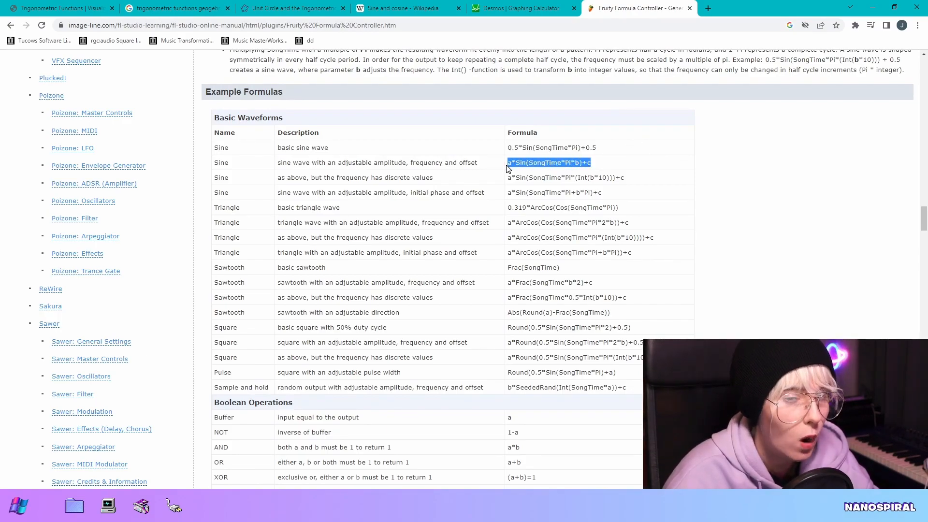
{"action": "left_click", "coordinate": [578, 179]}
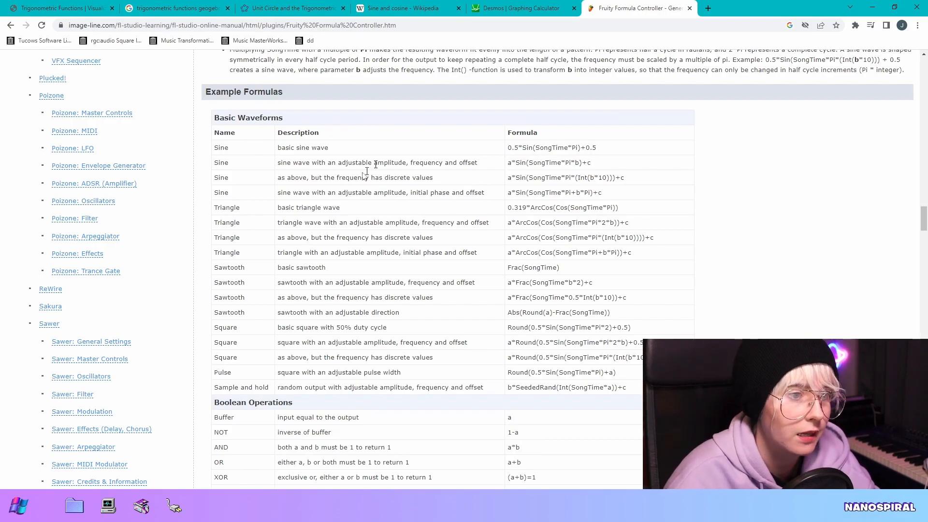
{"action": "left_click_drag", "start_coordinate": [620, 178], "coordinate": [570, 177]}
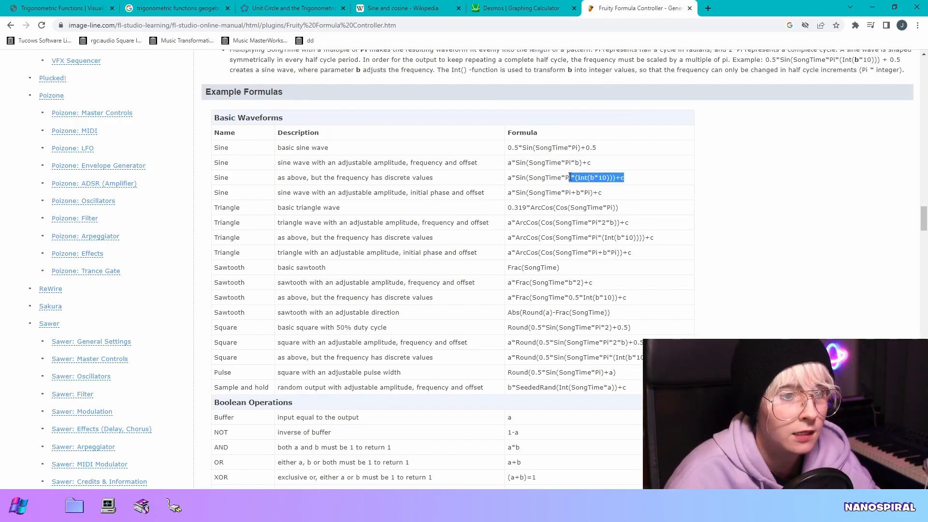
{"action": "left_click", "coordinate": [555, 176]}
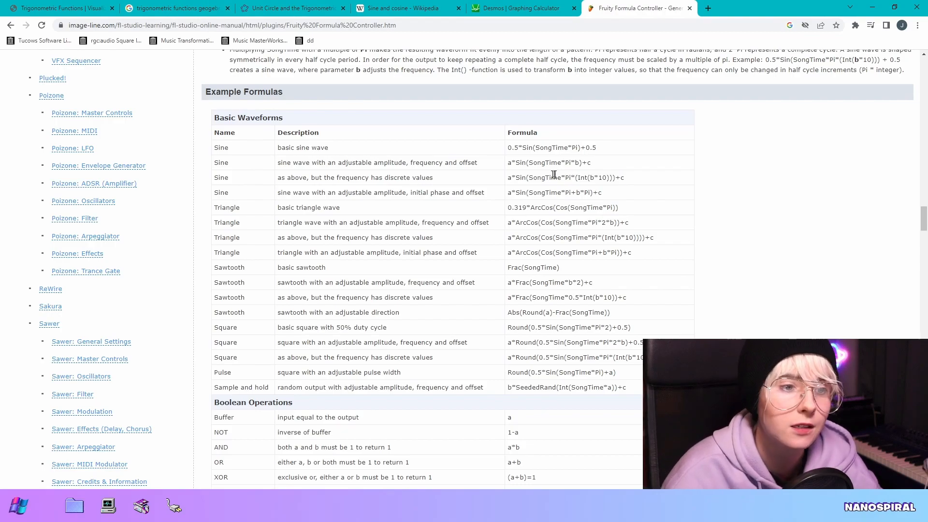
{"action": "left_click_drag", "start_coordinate": [632, 183], "coordinate": [508, 178]}
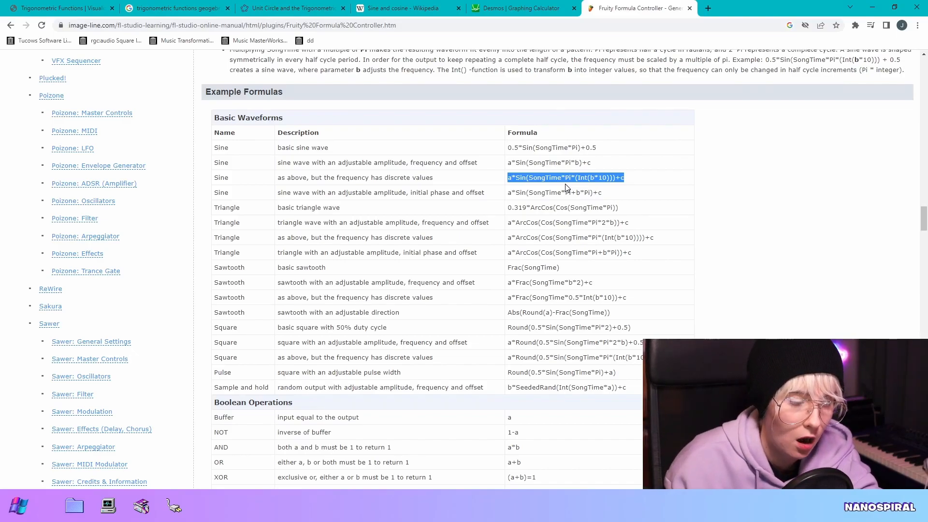
{"action": "key", "text": "alt+Tab"}
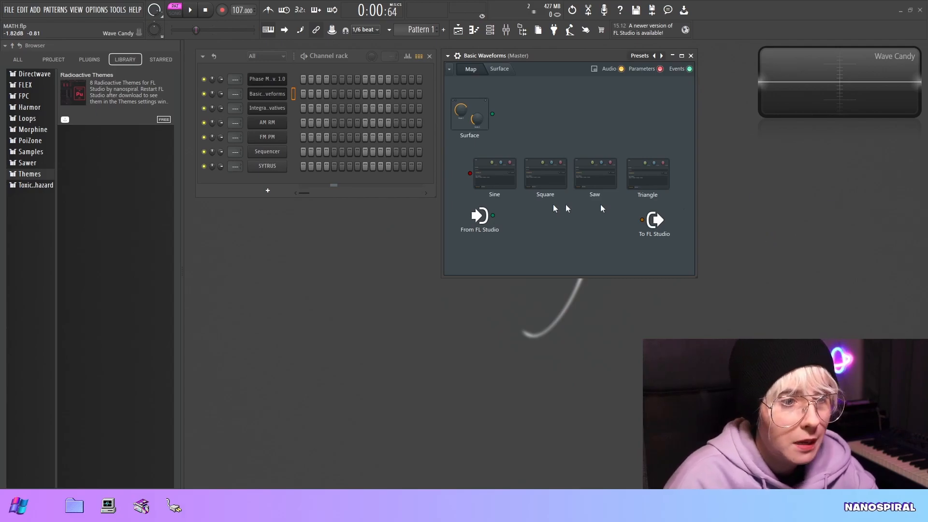
Open the Square formula controller, position it clear of the Patcher map, and restart playback to monitor its waveform
{"action": "left_click", "coordinate": [540, 176]}
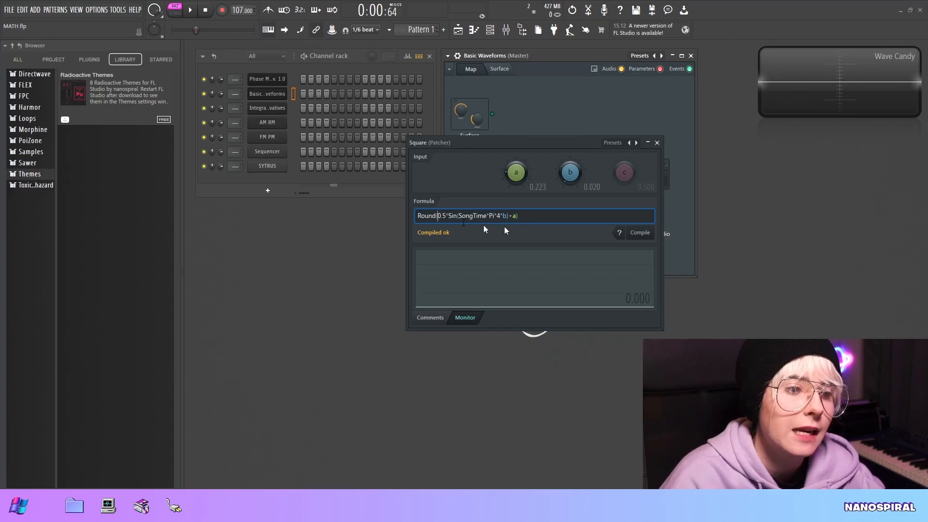
{"action": "left_click_drag", "start_coordinate": [537, 145], "coordinate": [573, 124]}
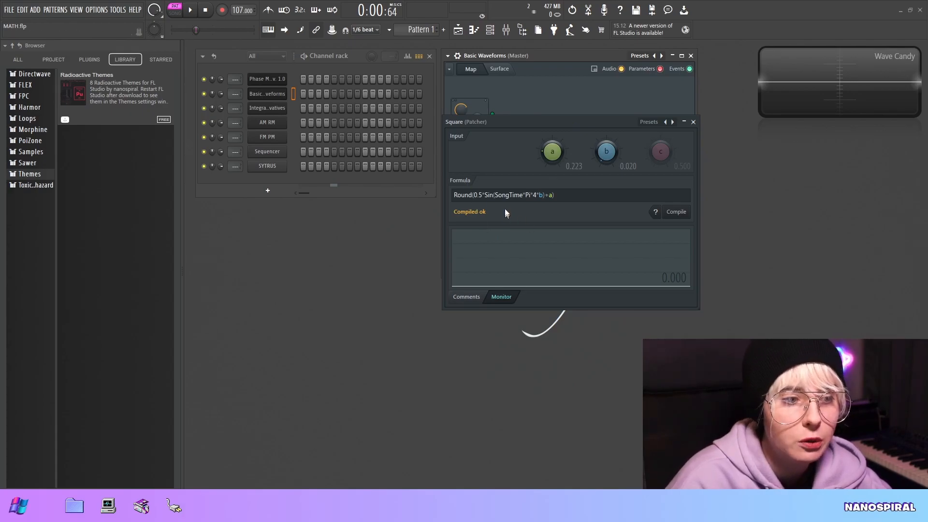
{"action": "left_click", "coordinate": [206, 13]}
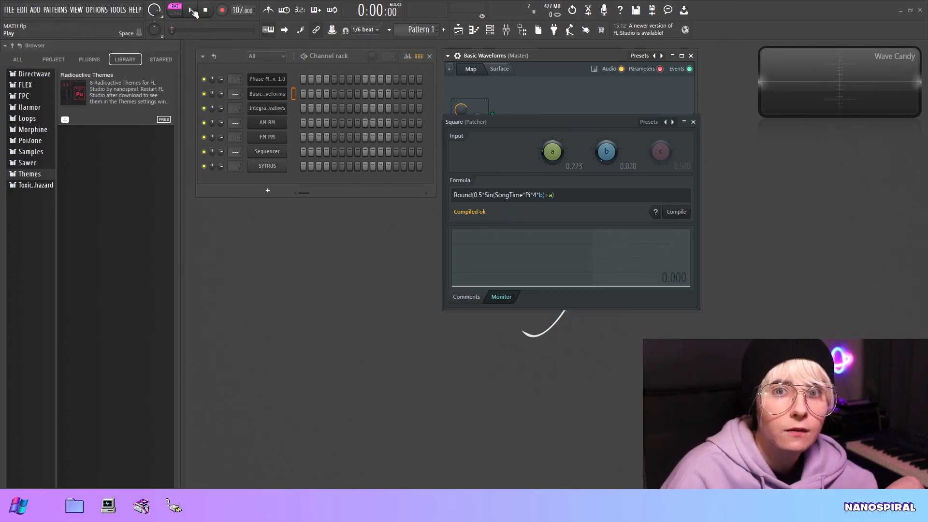
{"action": "left_click", "coordinate": [192, 12]}
{"action": "left_click_drag", "start_coordinate": [593, 121], "coordinate": [463, 112]}
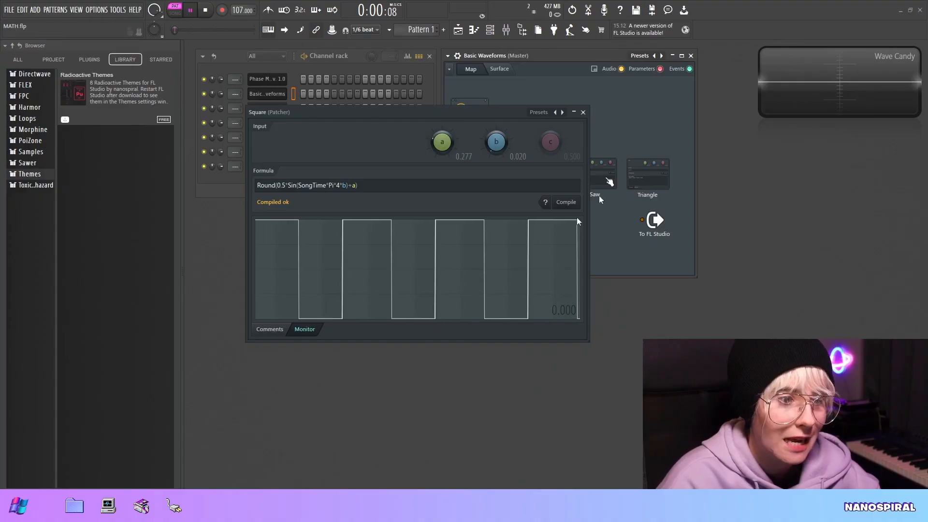
Vary the Square formula's input a during playback to change the pulse width, settle on 0.395, and stop playback
{"action": "left_click", "coordinate": [348, 187]}
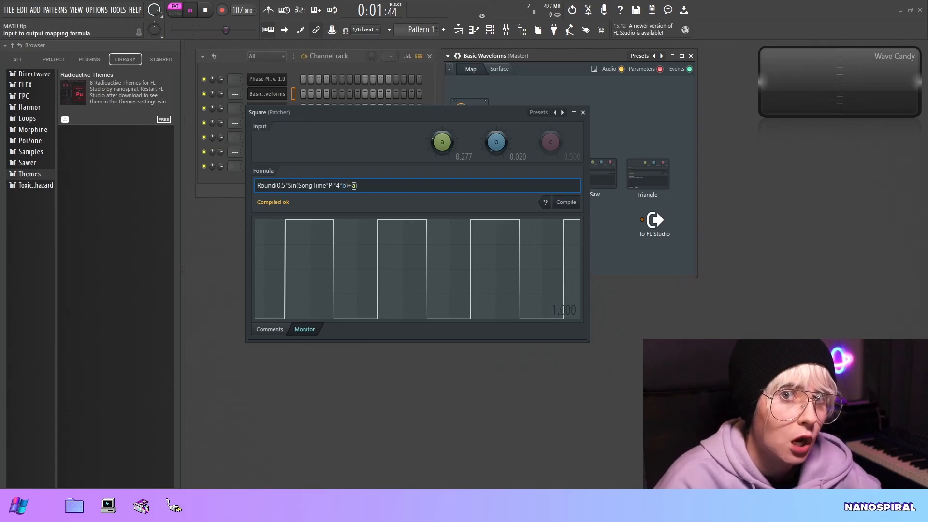
{"action": "mouse_move", "coordinate": [441, 142]}
{"action": "left_mouse_down"}
{"action": "mouse_move", "coordinate": [442, 114]}
{"action": "mouse_move", "coordinate": [447, 147]}
{"action": "left_mouse_up"}
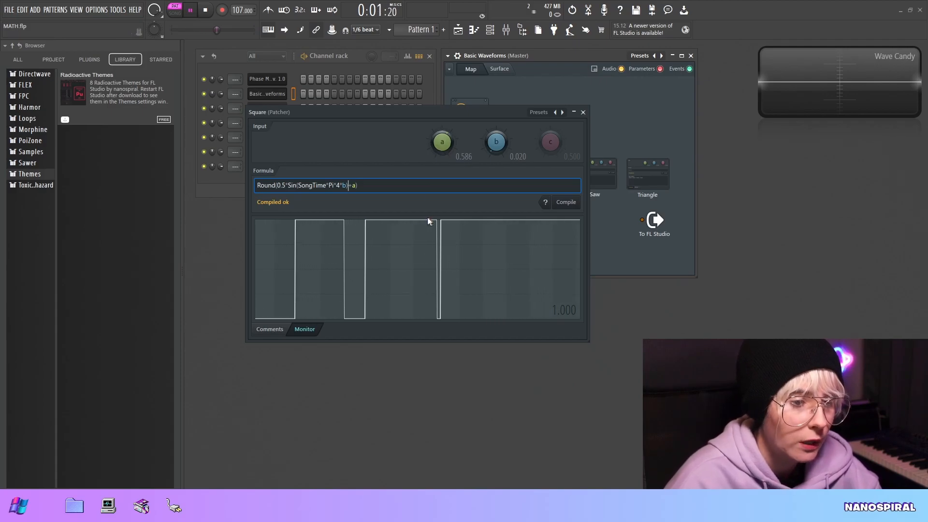
{"action": "left_click_drag", "start_coordinate": [441, 142], "coordinate": [441, 167]}
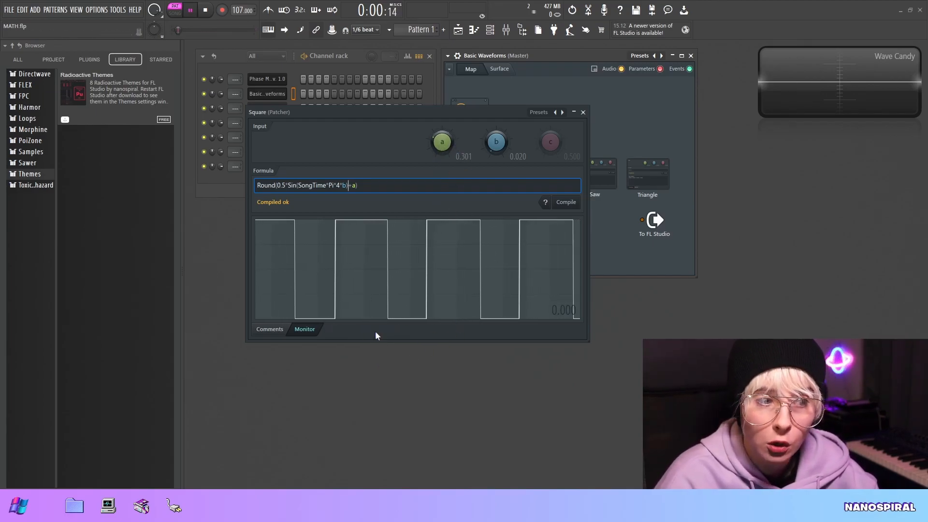
{"action": "left_click_drag", "start_coordinate": [413, 114], "coordinate": [455, 102]}
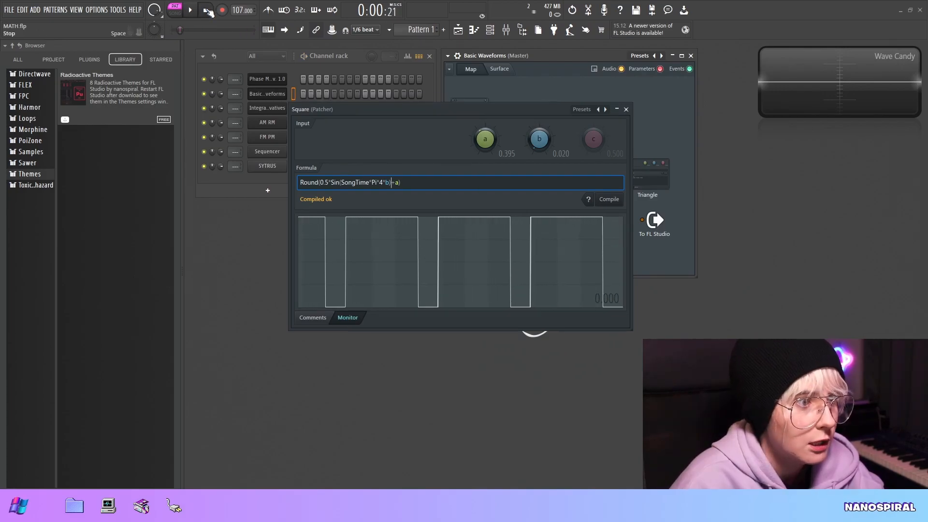
{"action": "left_click", "coordinate": [205, 10]}
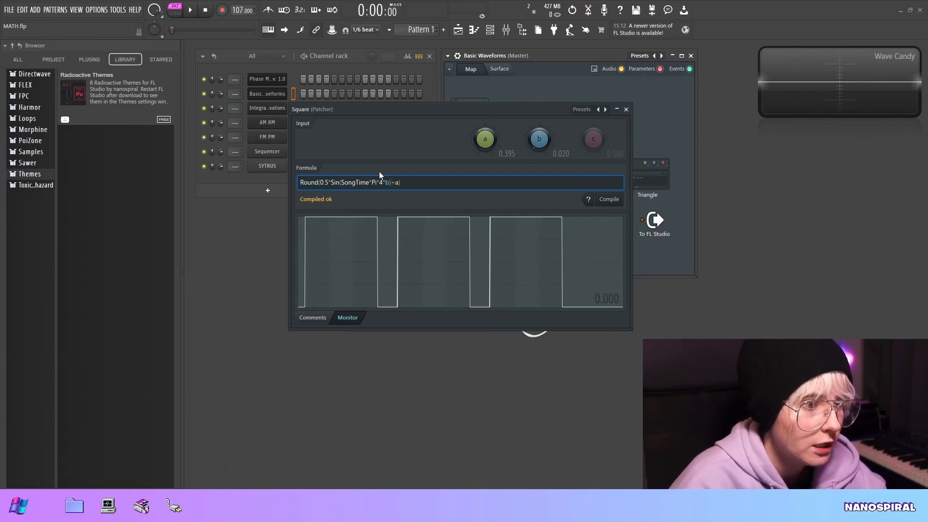
Select the sine expression inside Square's Round() and arrange the Square controller above the Sine controller for comparison
{"action": "left_click_drag", "start_coordinate": [320, 183], "coordinate": [380, 188]}
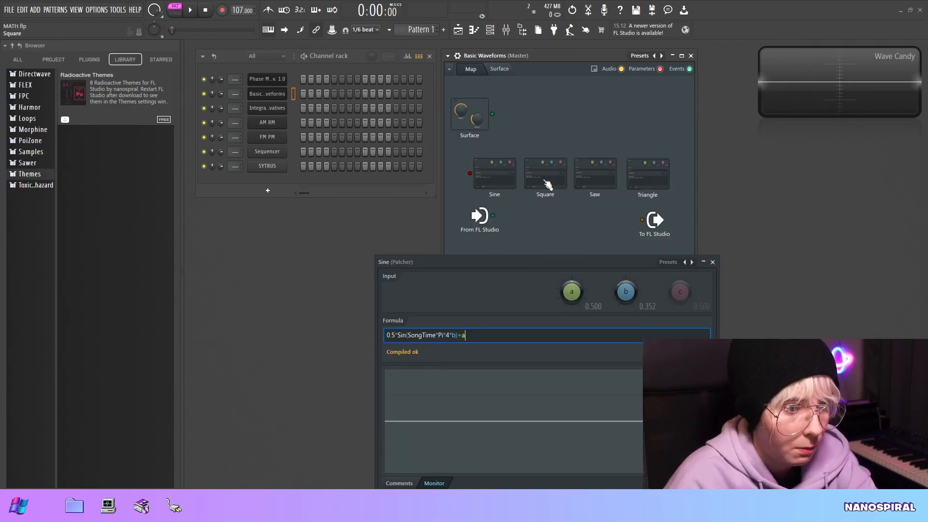
{"action": "left_click", "coordinate": [559, 180]}
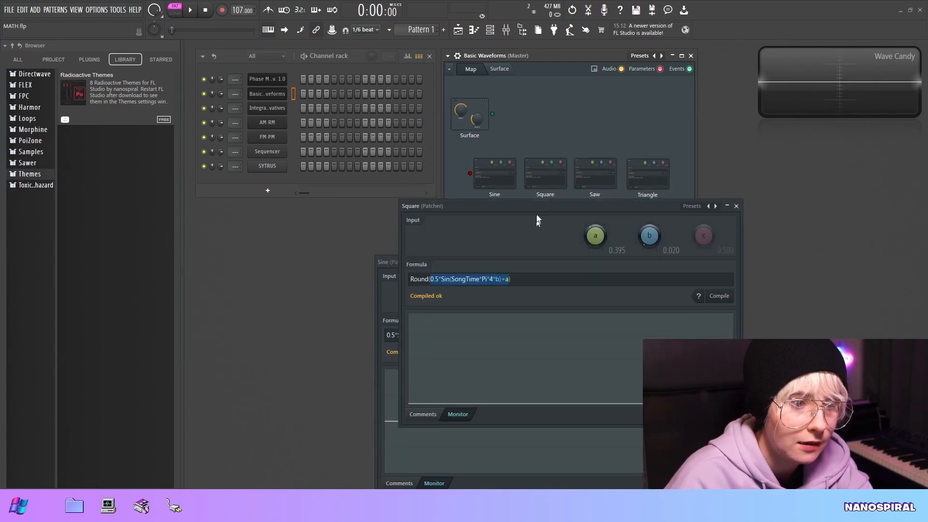
{"action": "left_click_drag", "start_coordinate": [538, 205], "coordinate": [515, 51]}
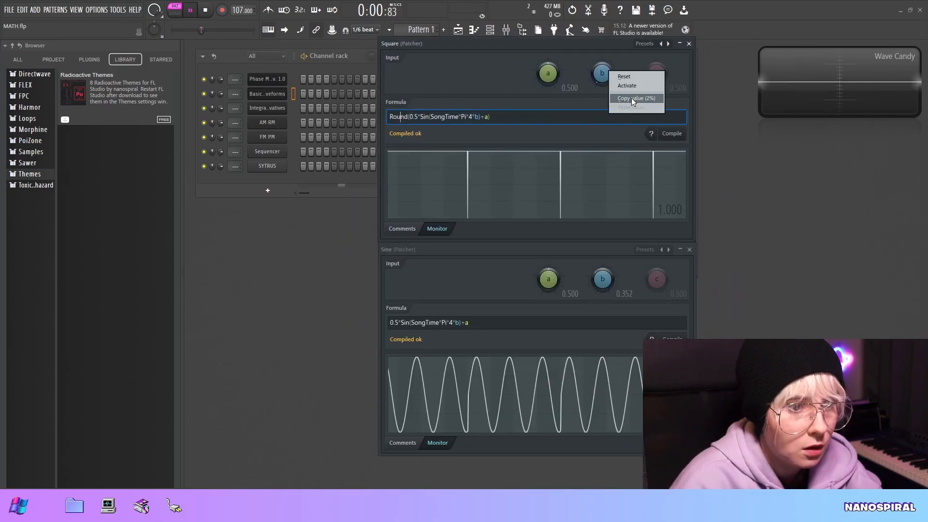
Copy the Square controller's input b value (2%) to input b of the Sine controller
{"action": "left_click", "coordinate": [631, 98]}
{"action": "right_click", "coordinate": [605, 282]}
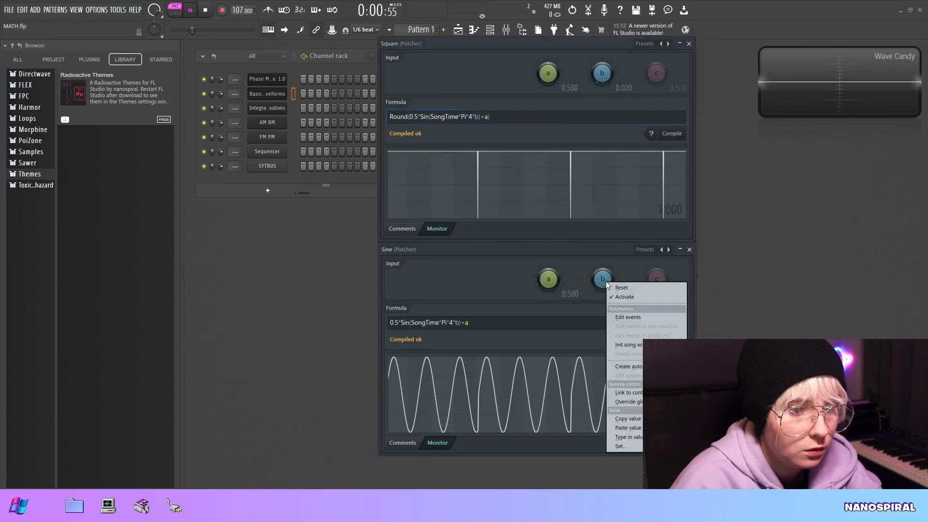
{"action": "left_click", "coordinate": [600, 275]}
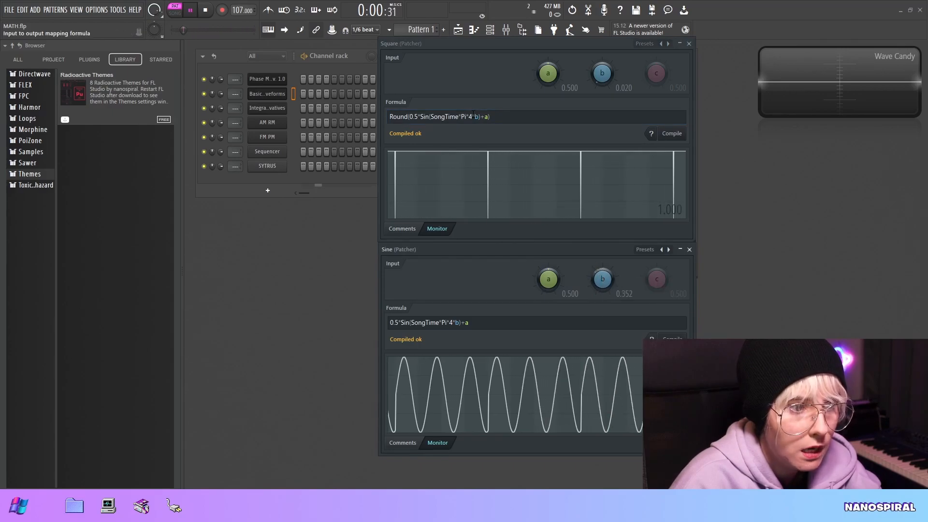
{"action": "right_click", "coordinate": [600, 277]}
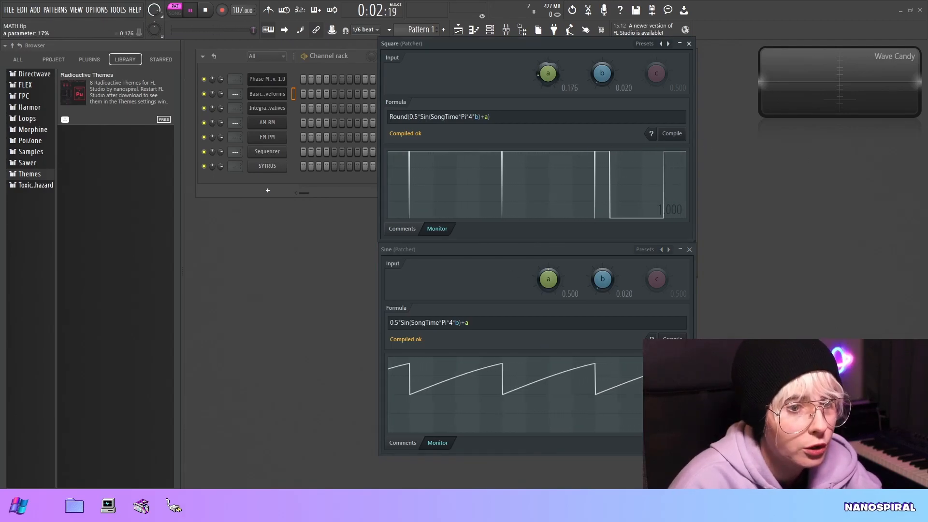
Copy the Square controller's input a value (19%) to input a of the Sine controller
{"action": "right_click", "coordinate": [547, 74]}
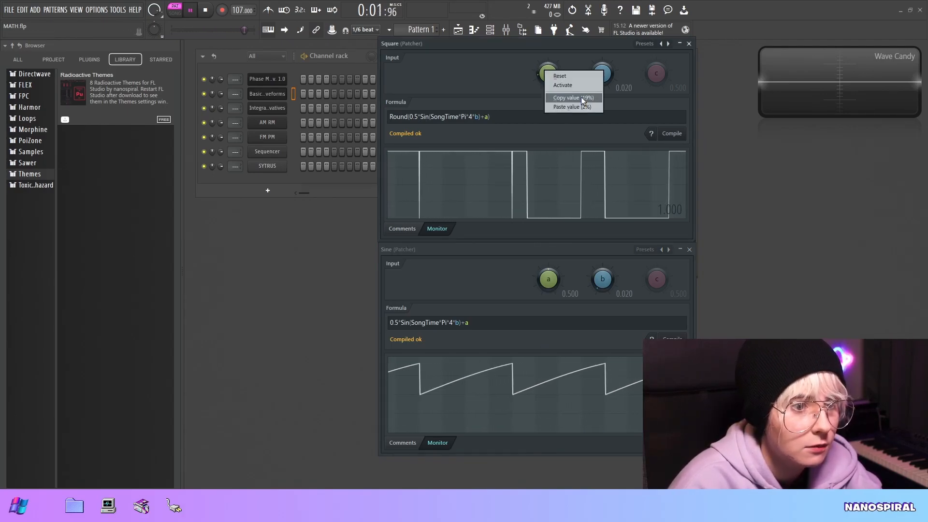
{"action": "left_click", "coordinate": [581, 98]}
{"action": "right_click", "coordinate": [547, 280]}
{"action": "left_click", "coordinate": [585, 312]}
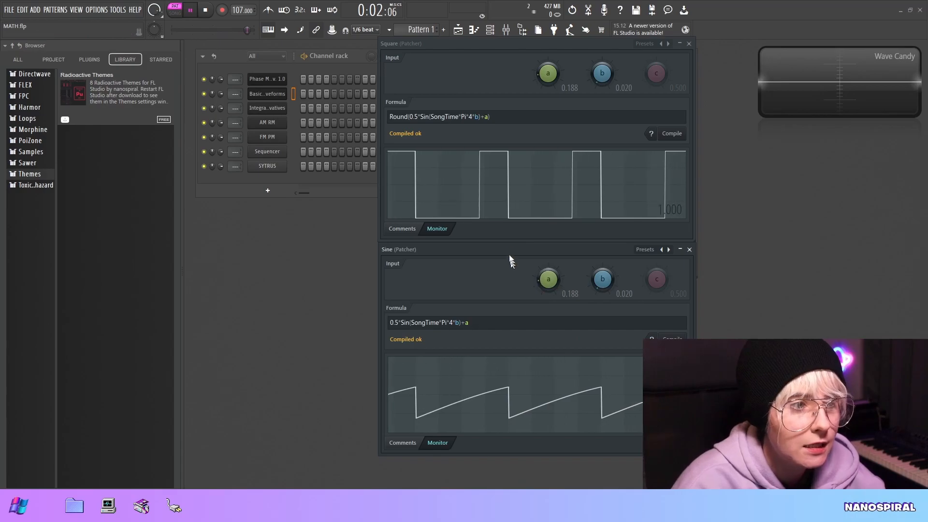
Switch to the browser to check the square and pulse examples in the manual's Basic Waveforms table, and return to FL Studio
{"action": "key", "text": "alt+Tab"}
{"action": "scroll", "coordinate": [466, 337], "scroll_direction": "up", "scroll_amount": 10}
{"action": "scroll", "coordinate": [465, 337], "scroll_direction": "up", "scroll_amount": 5}
{"action": "scroll", "coordinate": [465, 337], "scroll_direction": "down", "scroll_amount": 2}
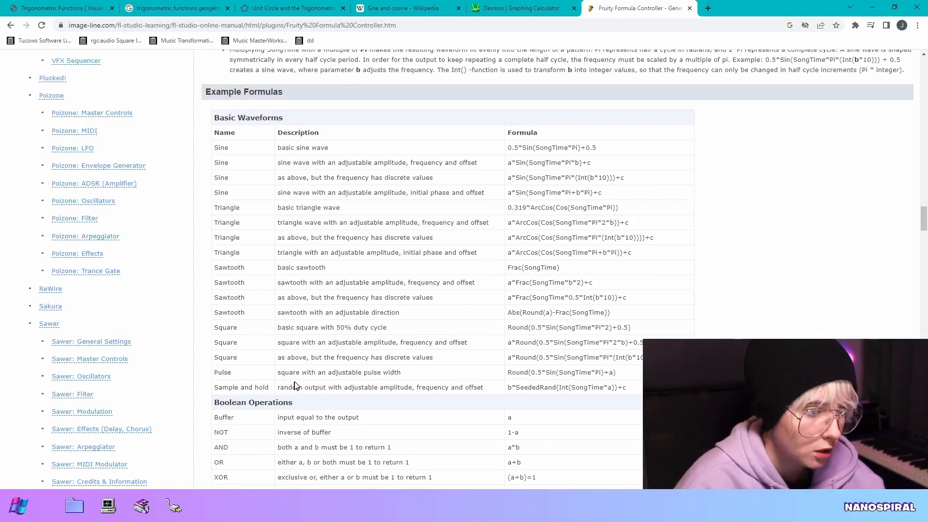
{"action": "key", "text": "alt+Tab"}
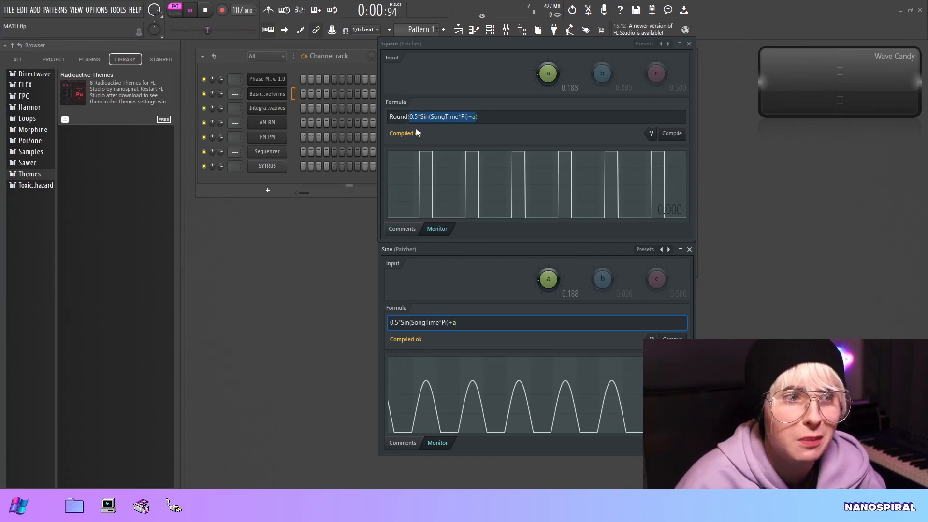
Sweep Square's input a down to 0.027 and up to 0.824, and copy that value to Sine's input a
{"action": "left_click_drag", "start_coordinate": [549, 75], "coordinate": [550, 92]}
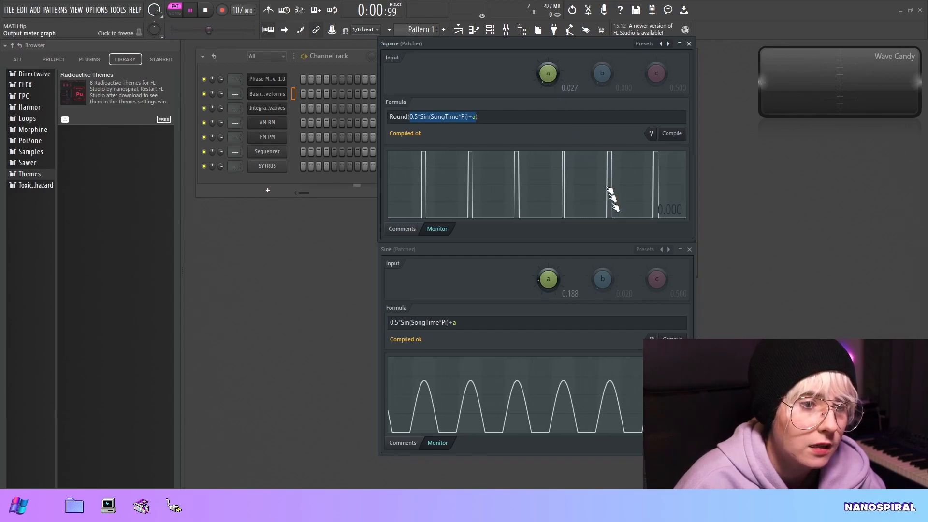
{"action": "left_click_drag", "start_coordinate": [548, 78], "coordinate": [544, 49]}
{"action": "left_click_drag", "start_coordinate": [546, 82], "coordinate": [546, 58]}
{"action": "right_click", "coordinate": [549, 72]}
{"action": "left_click", "coordinate": [570, 100]}
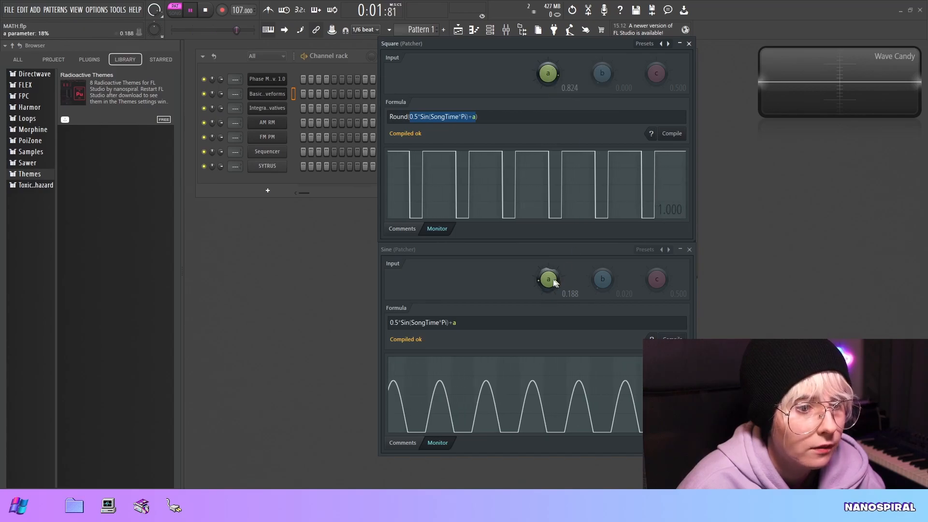
{"action": "right_click", "coordinate": [551, 277]}
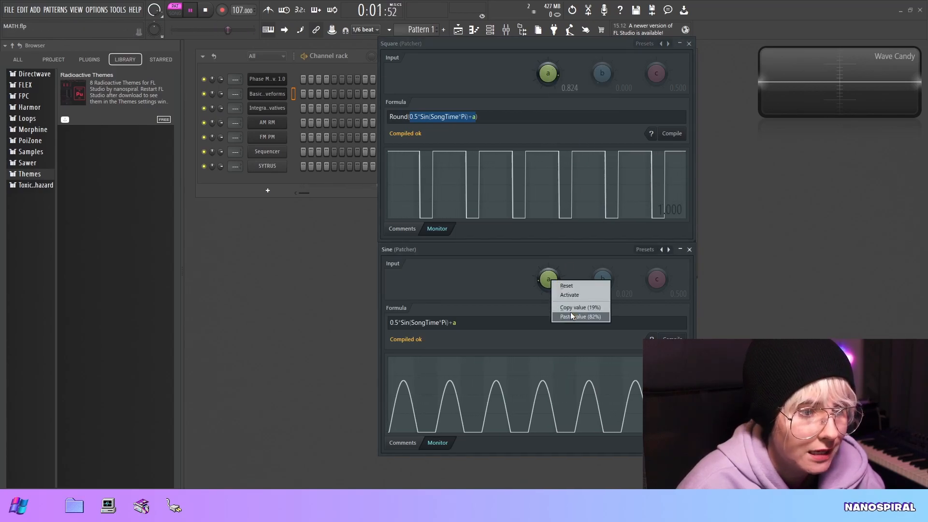
{"action": "left_click", "coordinate": [584, 317]}
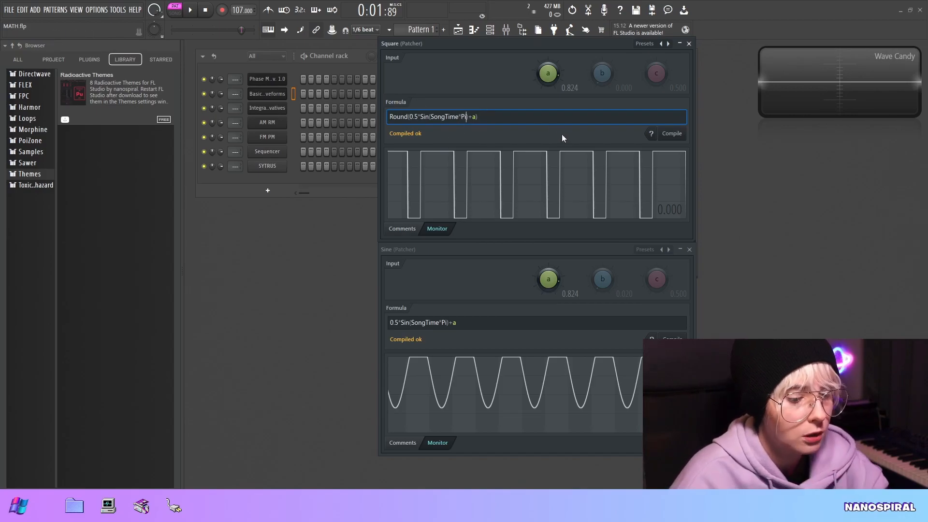
Extend the Square formula to Round(0.5*Sin(SongTime*Pi*b*2)+a) and sweep input b to vary the frequency, ending at 0.891
{"action": "type", "text": "*"}
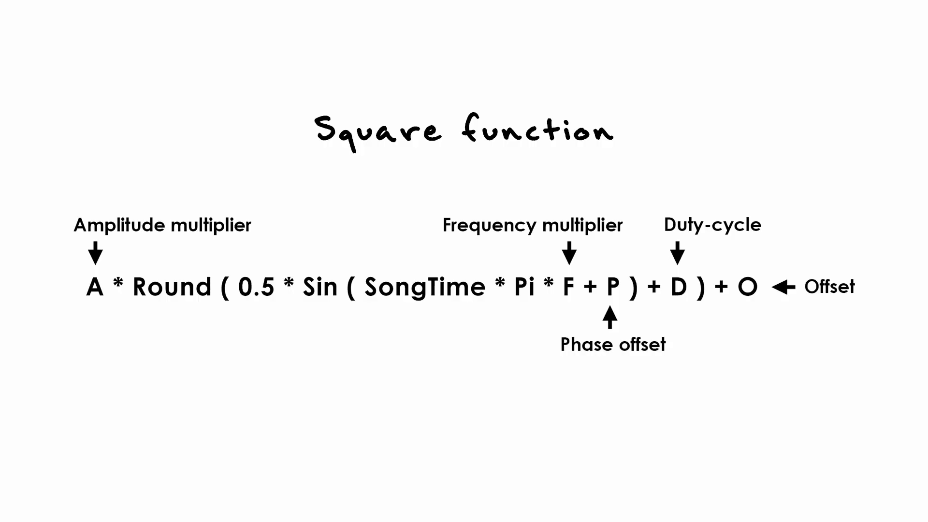
{"action": "type", "text": "*"}
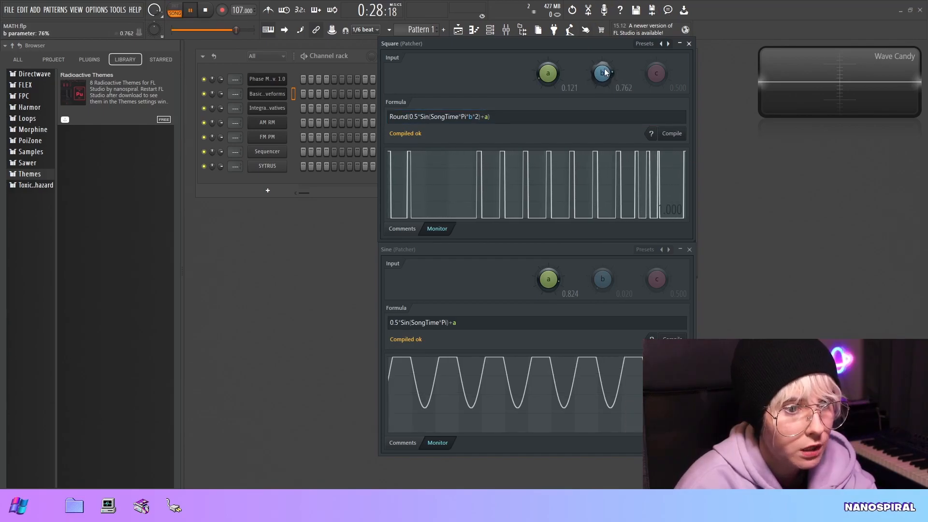
{"action": "left_click_drag", "start_coordinate": [604, 71], "coordinate": [604, 90]}
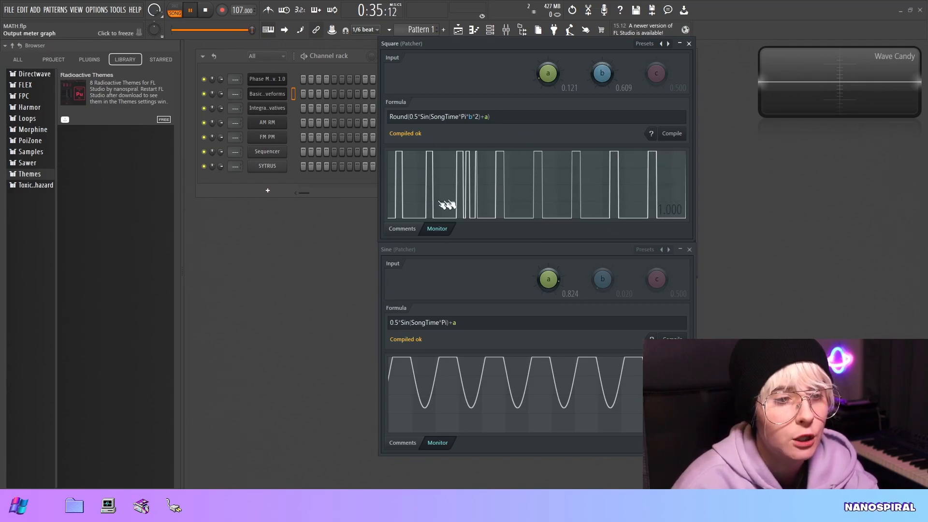
{"action": "left_click_drag", "start_coordinate": [604, 73], "coordinate": [604, 70]}
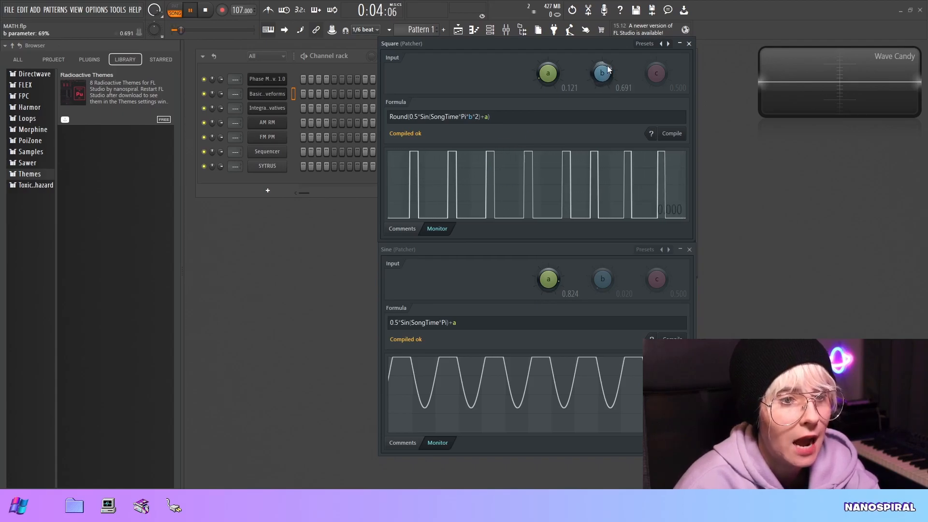
{"action": "left_click_drag", "start_coordinate": [606, 65], "coordinate": [605, 65]}
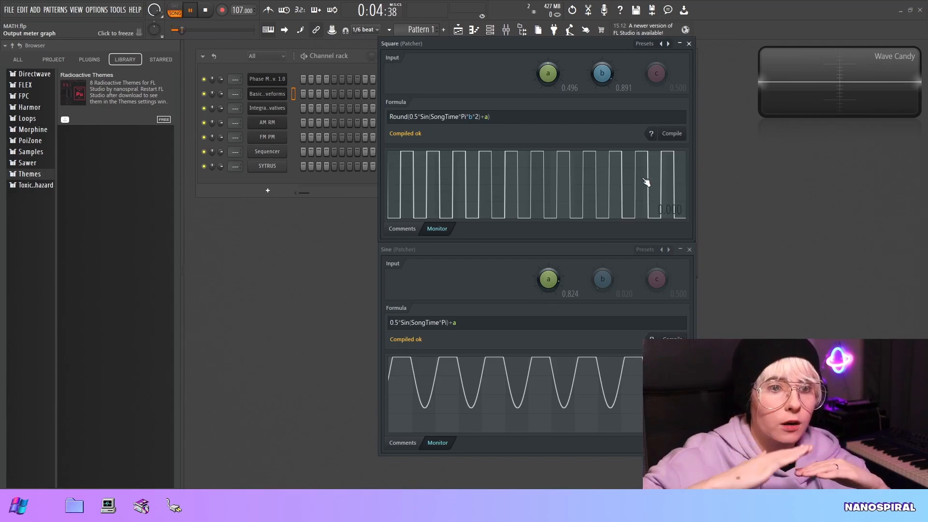
Add the amplitude multiplier c* in front of Round in the Square formula, compile it, and adjust input c
{"action": "left_click", "coordinate": [386, 114]}
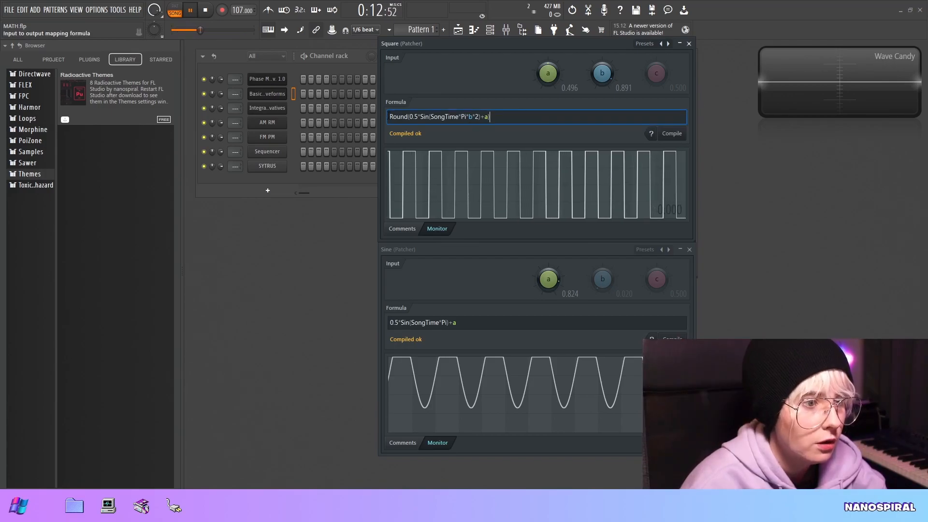
{"action": "key", "text": "Home"}
{"action": "type", "text": "c*"}
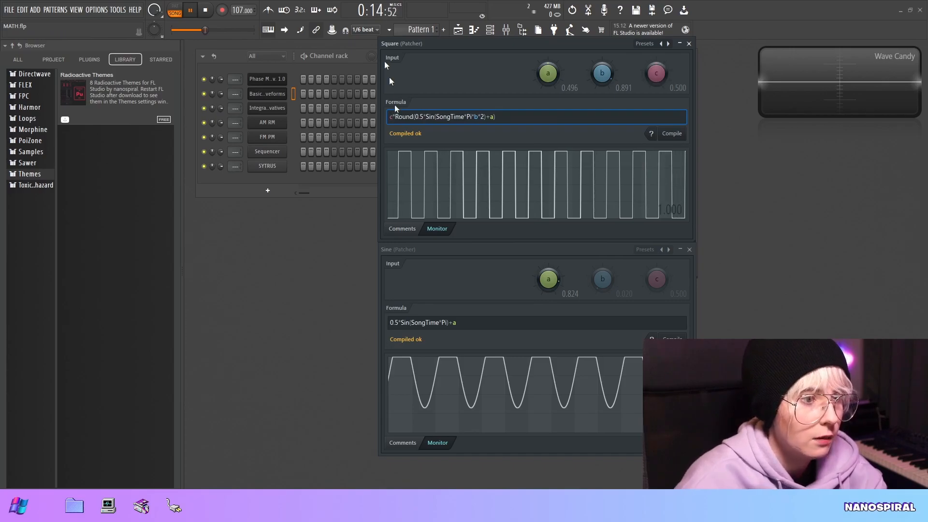
{"action": "left_click", "coordinate": [672, 134]}
{"action": "left_click_drag", "start_coordinate": [660, 66], "coordinate": [658, 47]}
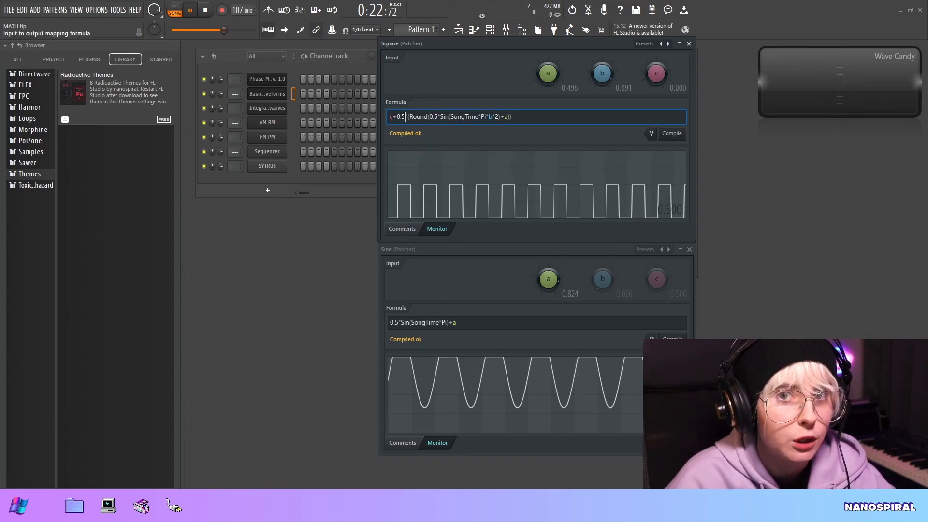
Rework the Square formula as c+0.5*(Round(0.5*Sin(SongTime*Pi*b*2)+a)) and adjust input c as the offset
{"action": "type", "text": "*"}
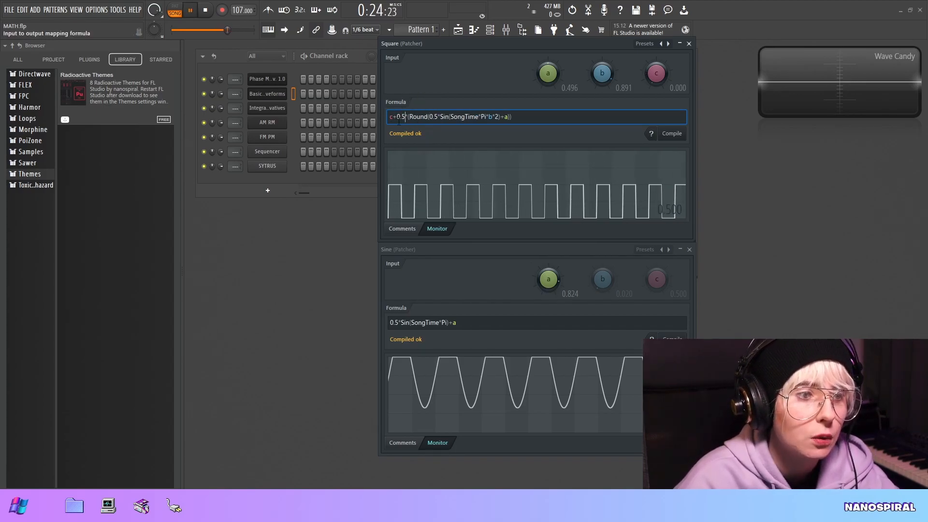
{"action": "left_click_drag", "start_coordinate": [656, 72], "coordinate": [662, 70]}
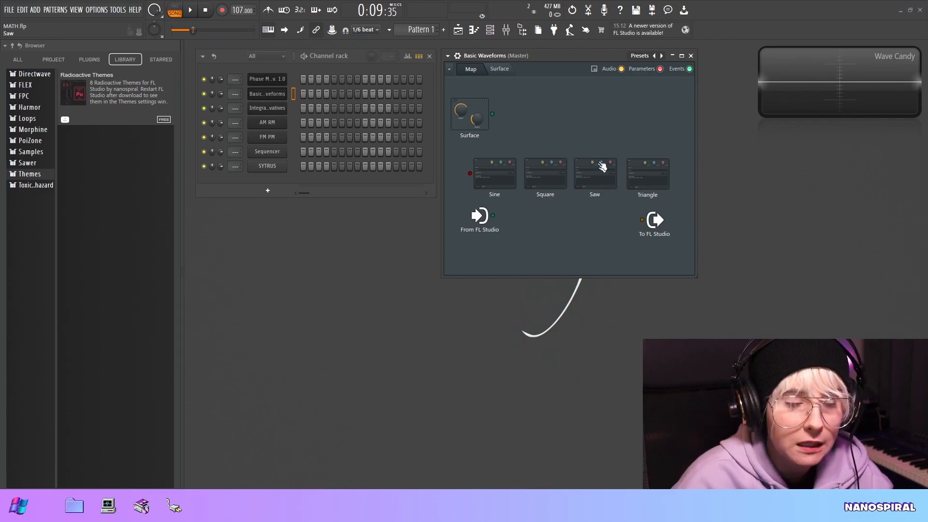
Open the Saw formula controller, reposition and enlarge its window, and start playback to monitor a*Frac(SongTime*b)+c
{"action": "left_click", "coordinate": [602, 166]}
{"action": "left_click_drag", "start_coordinate": [509, 172], "coordinate": [567, 134]}
{"action": "left_click_drag", "start_coordinate": [649, 318], "coordinate": [684, 345]}
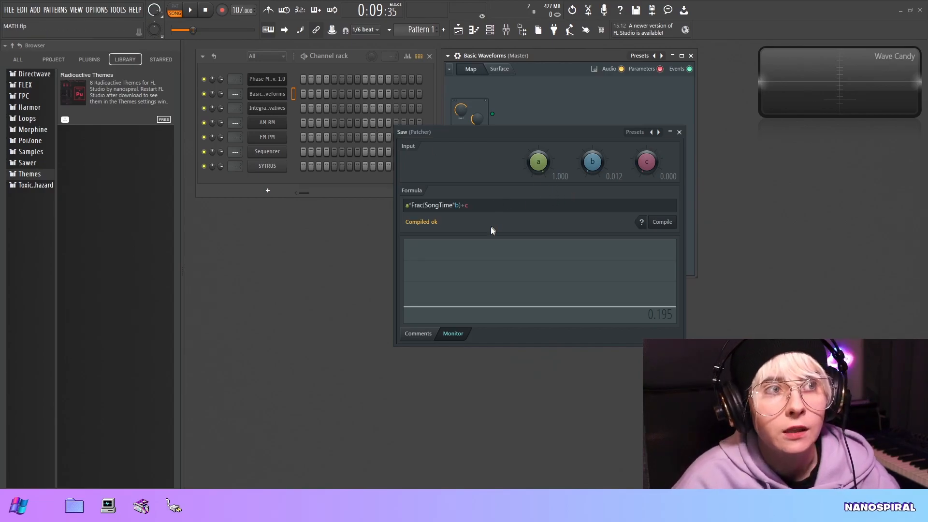
{"action": "key", "text": "space"}
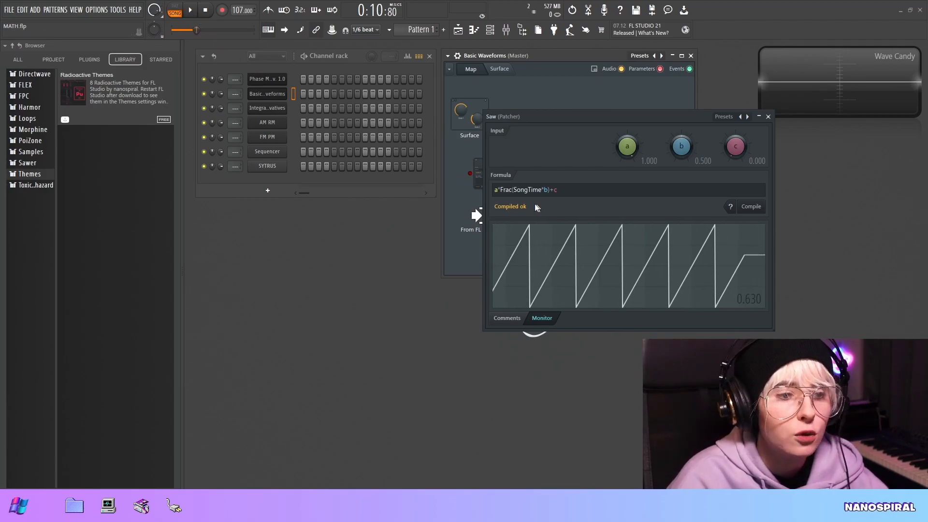
Try the Saw formula without the Frac function and its enclosing parentheses
{"action": "left_click", "coordinate": [509, 190]}
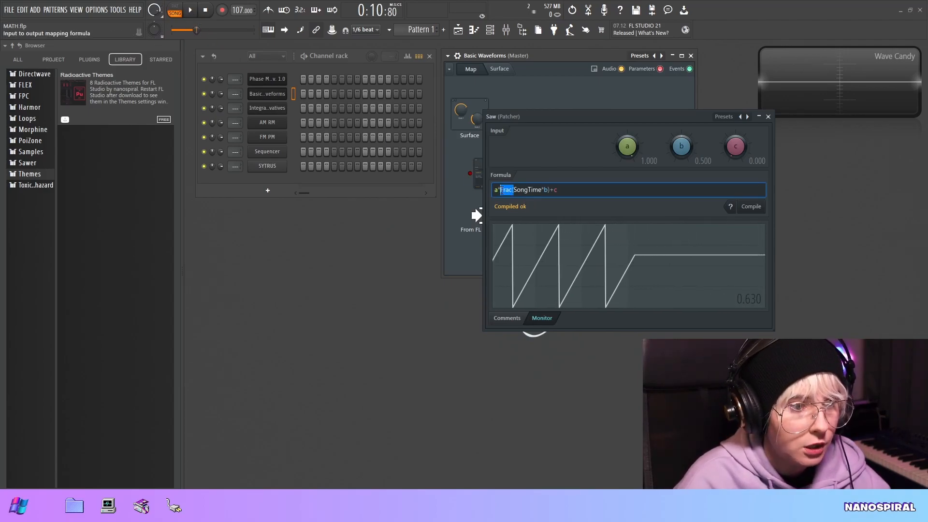
{"action": "key", "text": "BackSpace"}
{"action": "left_click", "coordinate": [536, 189]}
{"action": "key", "text": "BackSpace"}
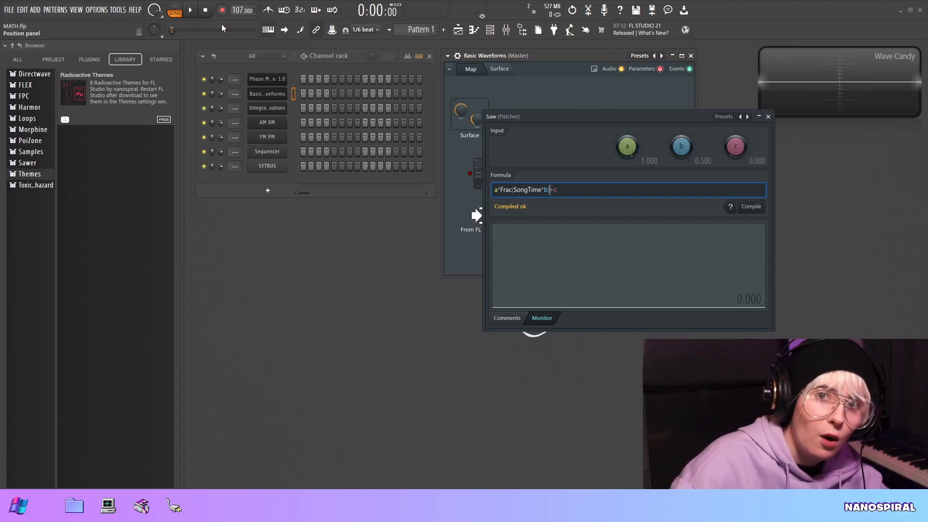
Invert the saw wave during playback by reworking its formula as 1-(a*Frac(SongTime*b)+c) and compiling it
{"action": "key", "text": "space"}
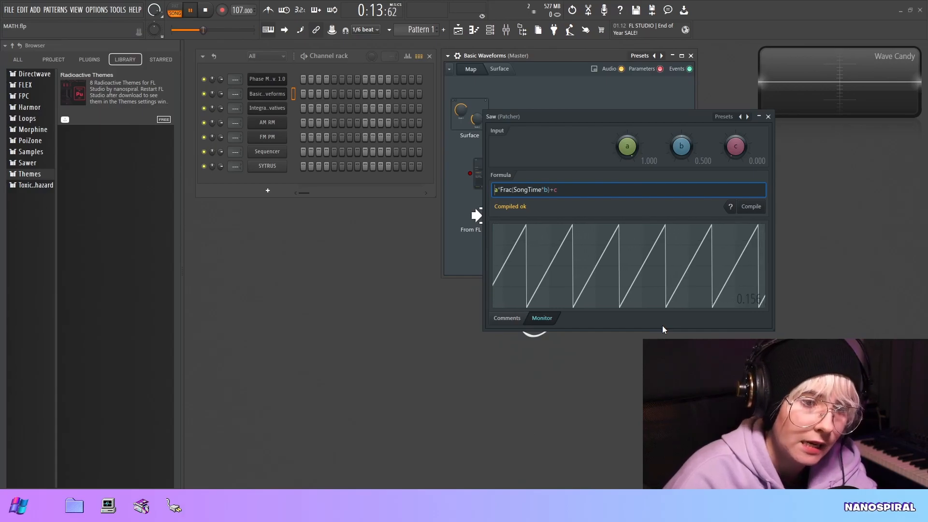
{"action": "type", "text": "("}
{"action": "left_click", "coordinate": [571, 192]}
{"action": "type", "text": ")"}
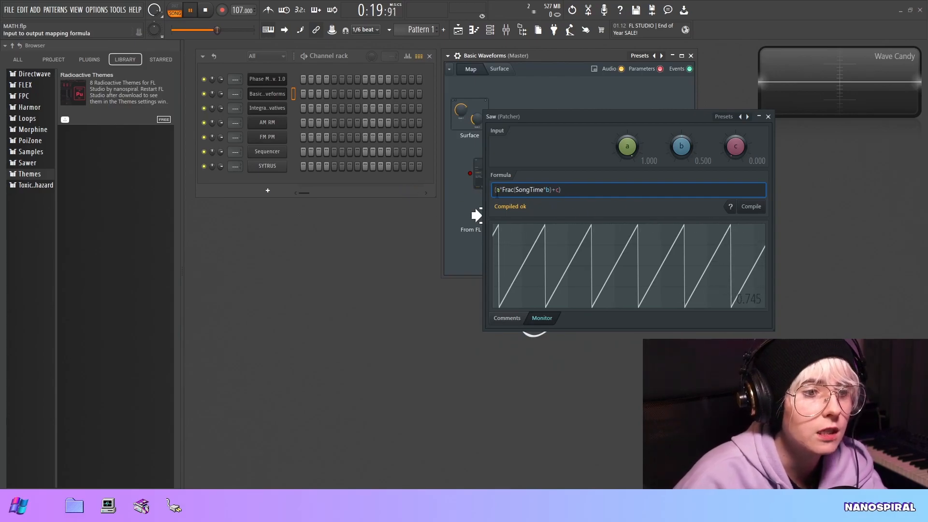
{"action": "key", "text": "Delete"}
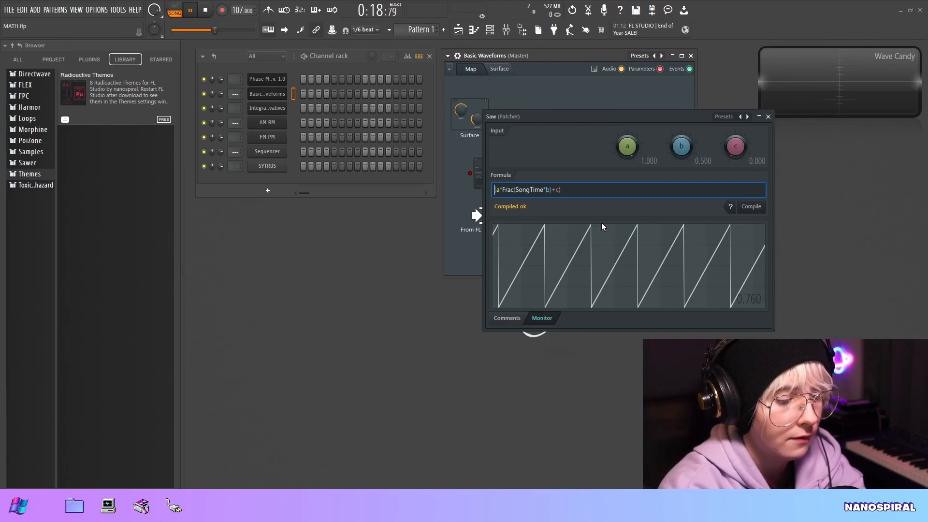
{"action": "type", "text": "1-"}
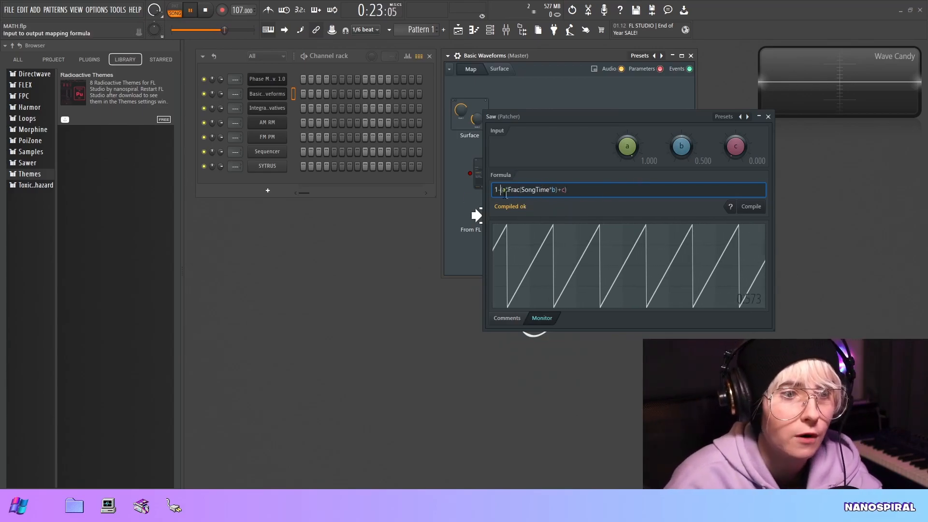
{"action": "type", "text": "("}
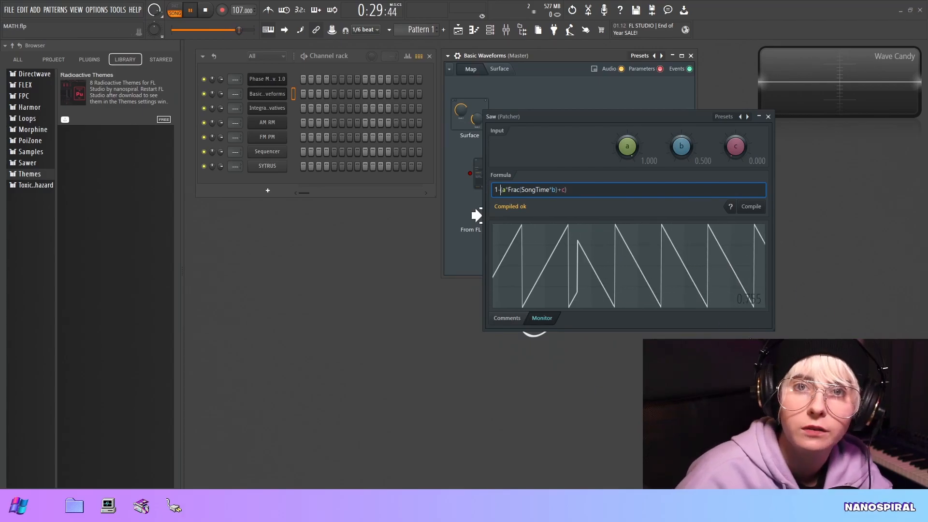
Reposition the Saw window and highlight the whole inverted formula and its bracketed a*Frac(SongTime*b)+c part for examination
{"action": "left_click_drag", "start_coordinate": [556, 116], "coordinate": [460, 90]}
{"action": "left_click_drag", "start_coordinate": [404, 163], "coordinate": [471, 163]}
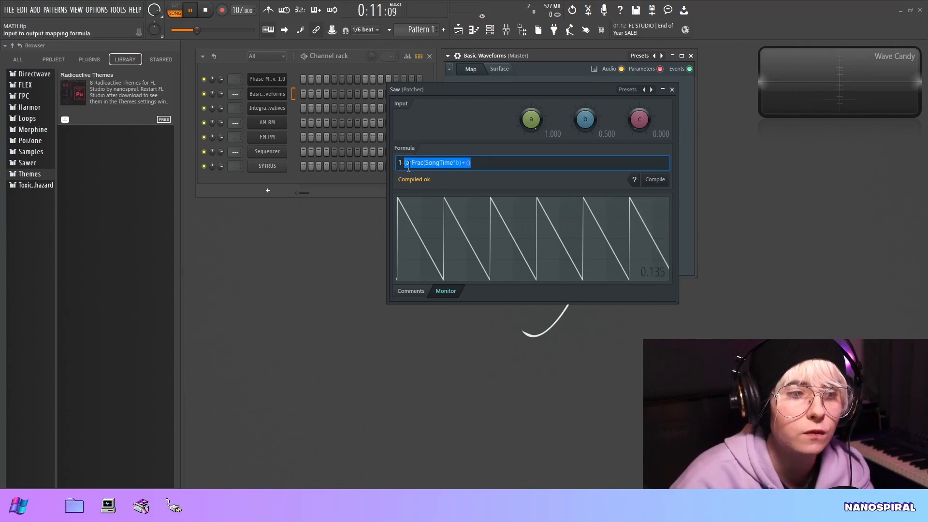
{"action": "left_click", "coordinate": [476, 159]}
{"action": "left_click_drag", "start_coordinate": [476, 160], "coordinate": [396, 172]}
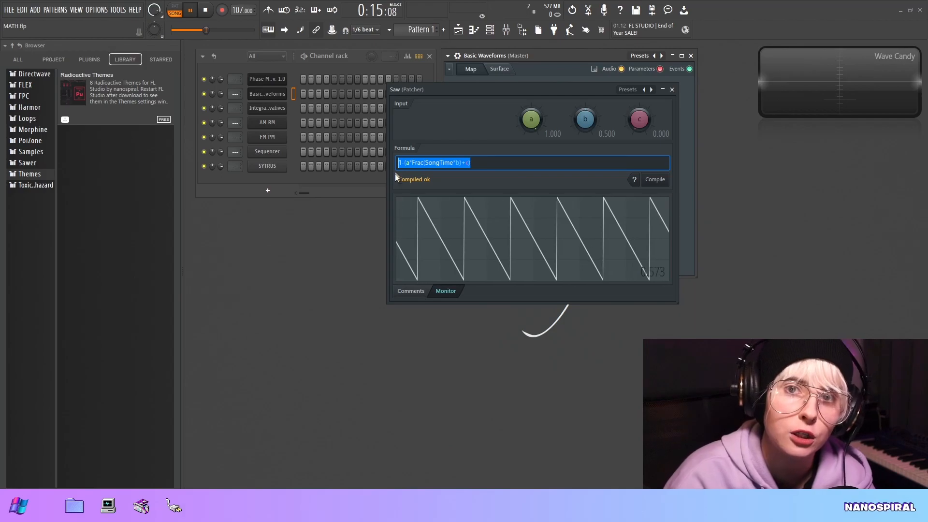
{"action": "left_click_drag", "start_coordinate": [474, 164], "coordinate": [404, 163]}
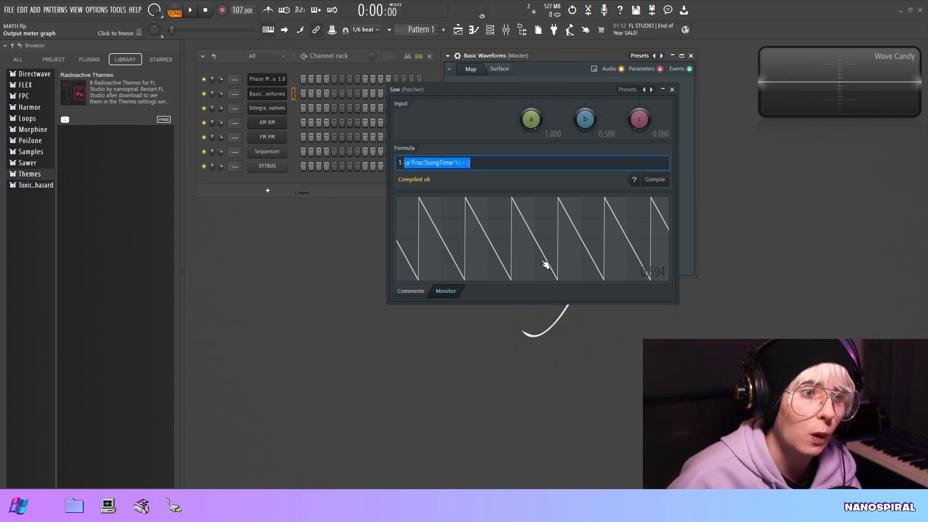
Move the Saw formula window clear of the Patcher map's modules and close it
{"action": "left_click_drag", "start_coordinate": [562, 89], "coordinate": [611, 114]}
{"action": "left_click_drag", "start_coordinate": [464, 71], "coordinate": [409, 80]}
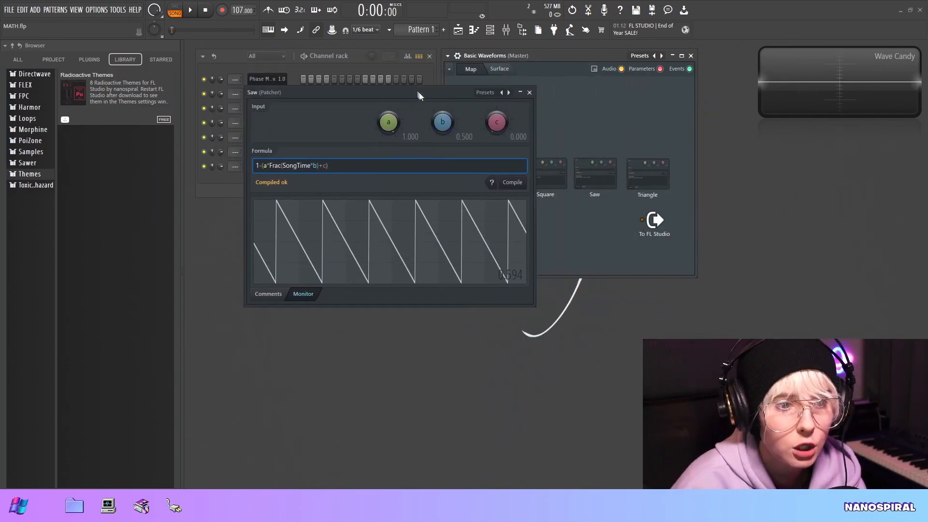
{"action": "left_click", "coordinate": [529, 94]}
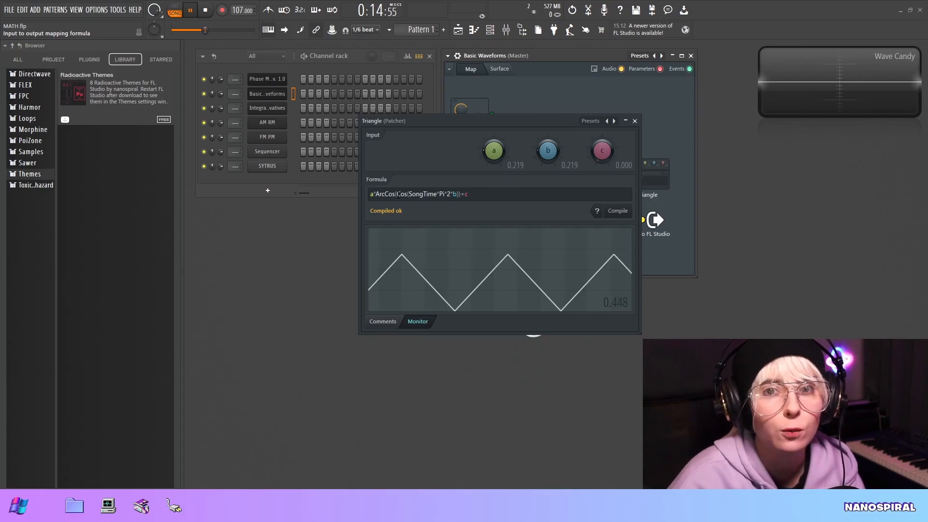
Play the unit-circle animation on the GeoGebra page in the browser, and reposition FL Studio's Triangle formula window
{"action": "key", "text": "alt+Tab"}
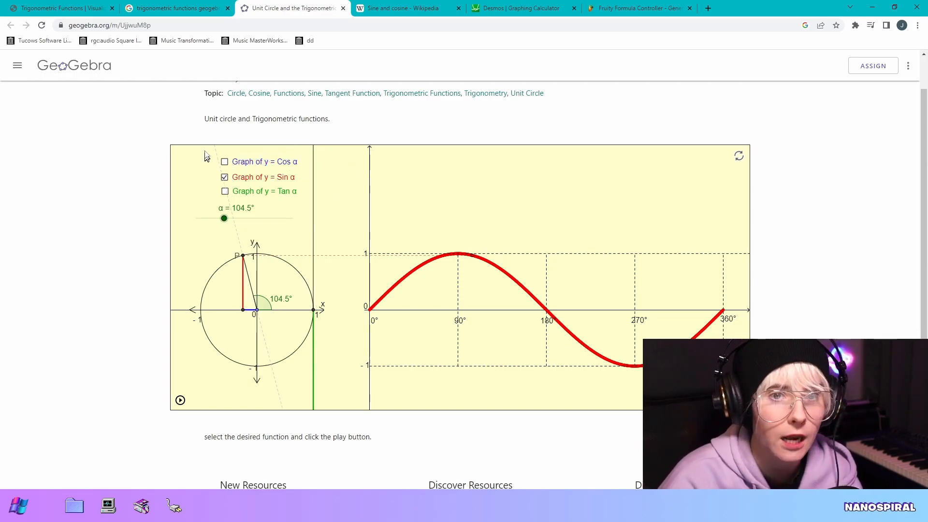
{"action": "left_click", "coordinate": [180, 400]}
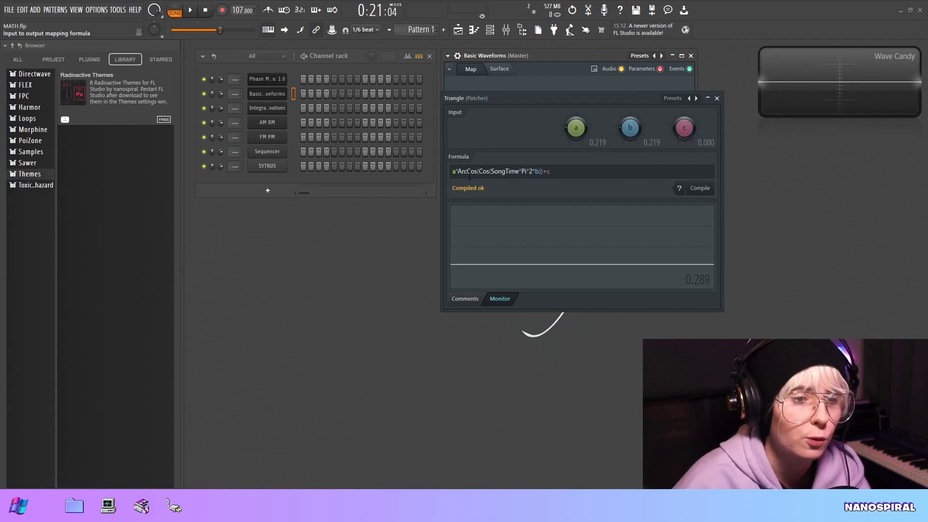
{"action": "left_click_drag", "start_coordinate": [488, 235], "coordinate": [490, 228]}
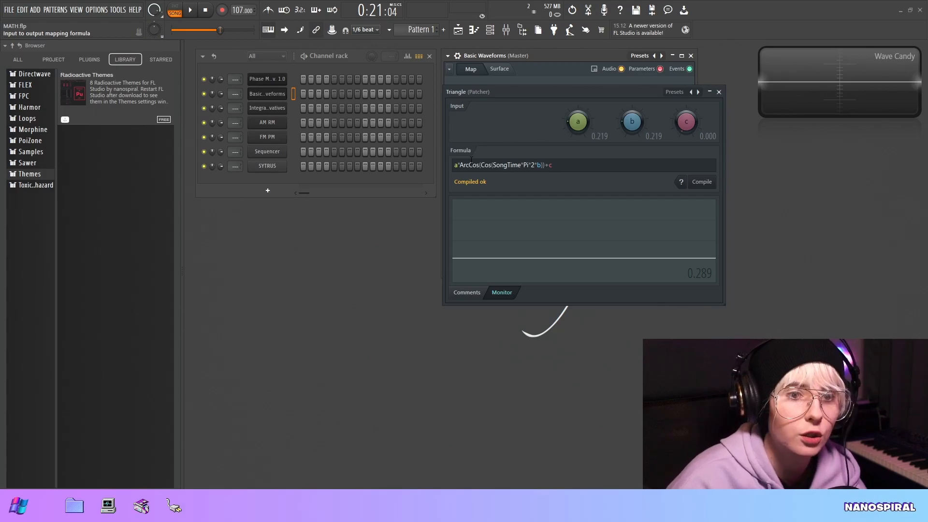
{"action": "key", "text": "space"}
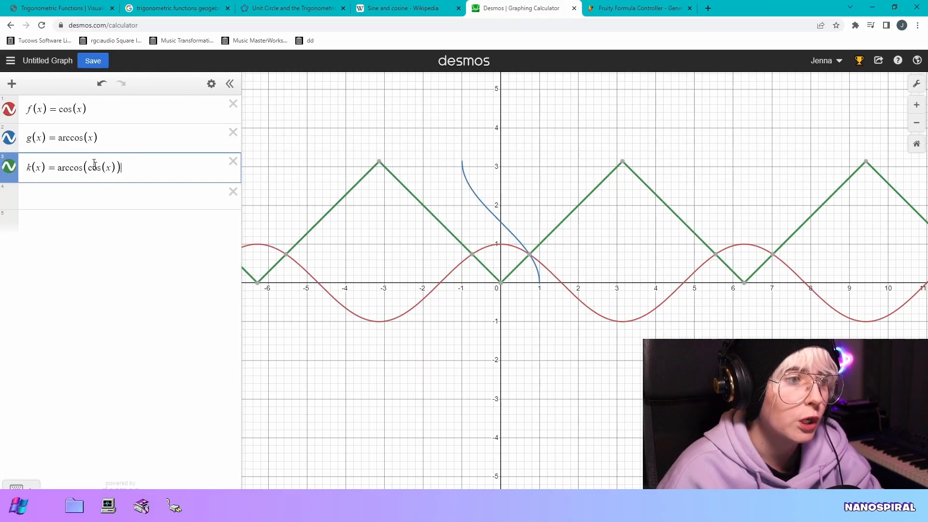
In the Desmos graphing calculator, highlight the nested parts of k(x)=arccos(cos(x)) to examine how the triangle wave is formed
{"action": "left_click_drag", "start_coordinate": [92, 164], "coordinate": [109, 167]}
{"action": "left_click", "coordinate": [107, 167]}
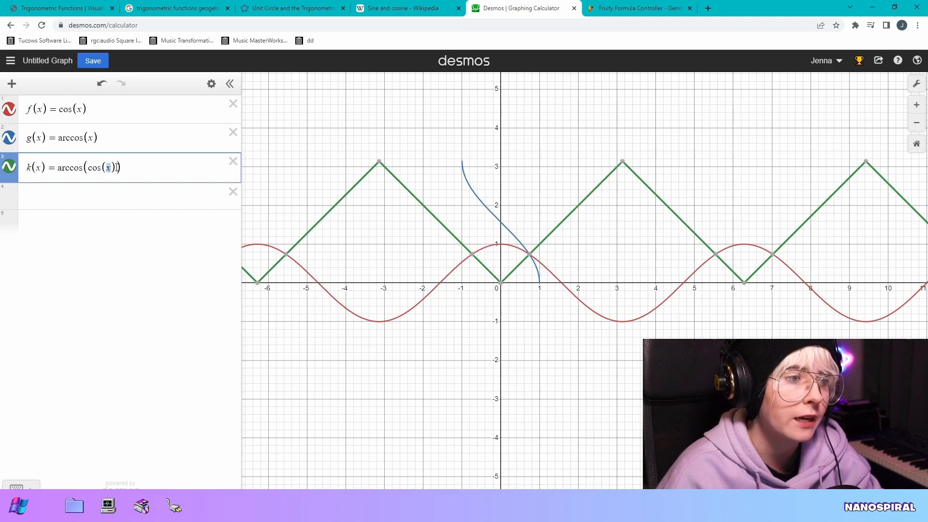
{"action": "left_click_drag", "start_coordinate": [116, 167], "coordinate": [94, 168]}
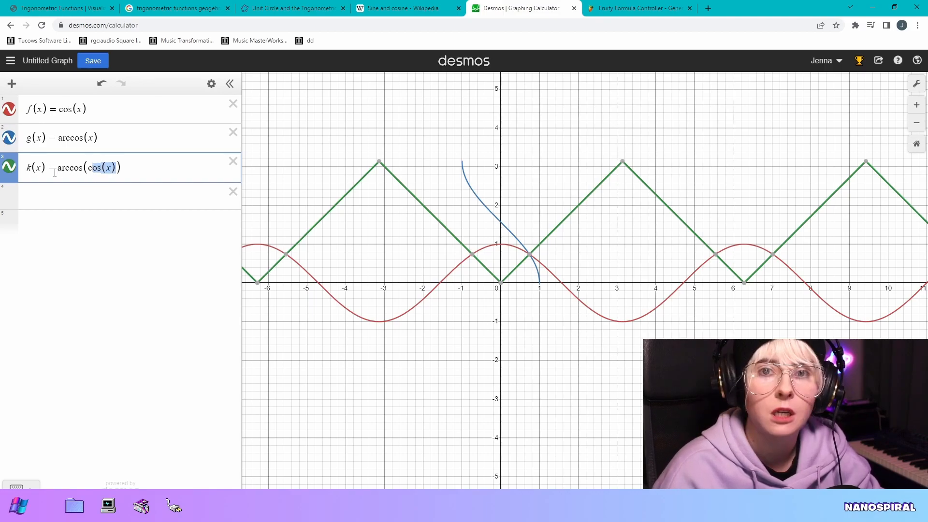
{"action": "left_click_drag", "start_coordinate": [90, 165], "coordinate": [75, 174]}
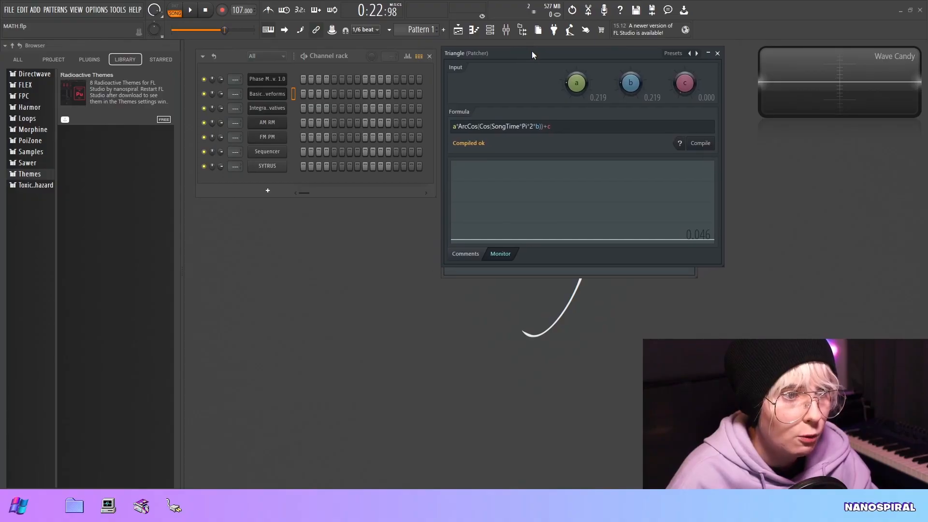
Reposition FL Studio's Triangle window and adjust its inputs during playback, setting a to 0.305, b to 0.645 and c to 0
{"action": "left_click_drag", "start_coordinate": [532, 52], "coordinate": [531, 51]}
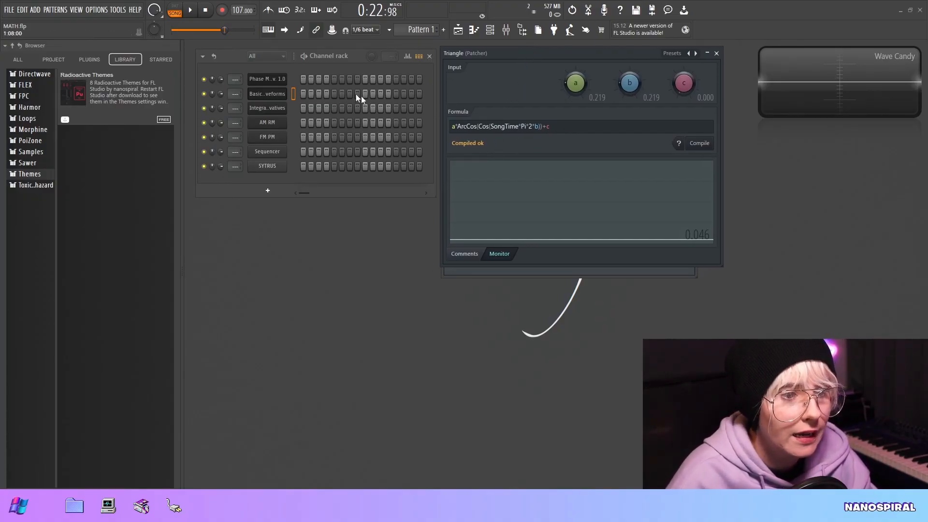
{"action": "left_click_drag", "start_coordinate": [455, 126], "coordinate": [453, 127]}
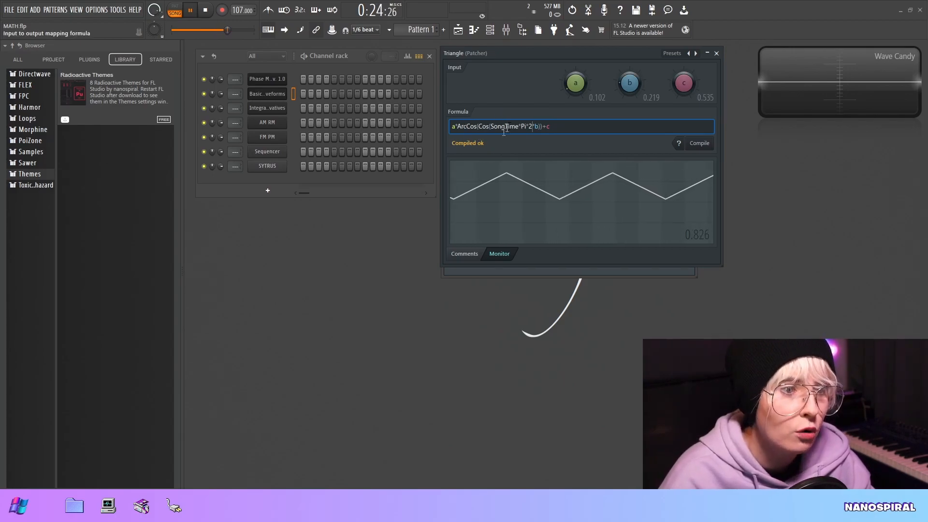
{"action": "left_click_drag", "start_coordinate": [629, 93], "coordinate": [629, 93]}
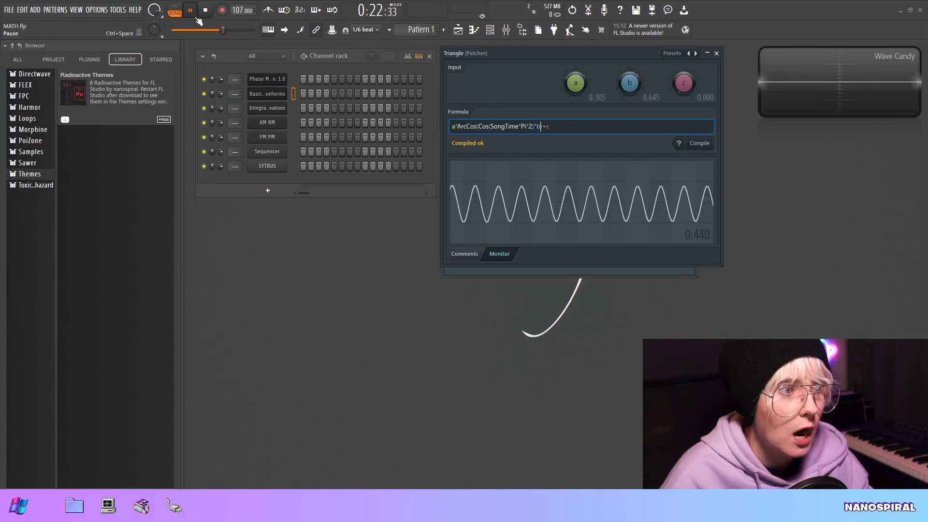
Rework the Triangle formula as a*ArcSin(Sin(SongTime*Pi*2*b))+c, set input c to 0.500 and restart playback
{"action": "key", "text": "ctrl+space"}
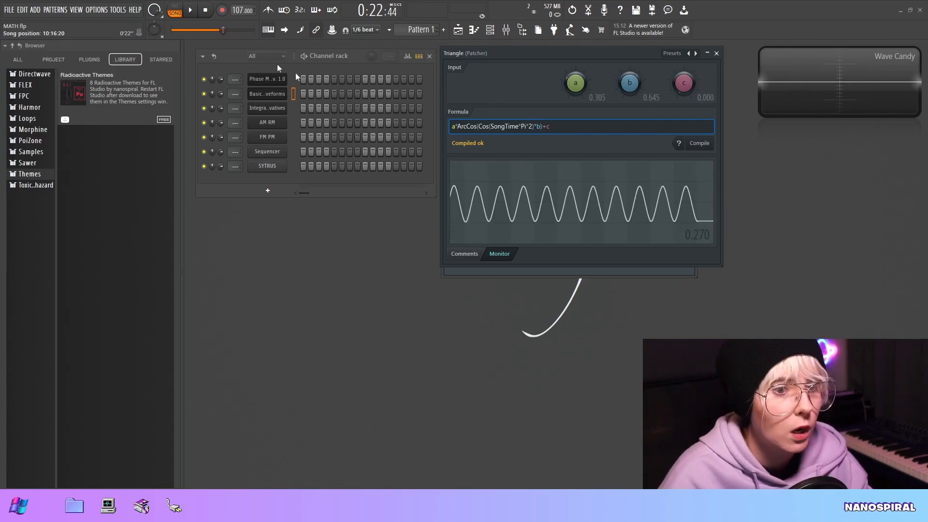
{"action": "left_click", "coordinate": [541, 126]}
{"action": "key", "text": "BackSpace"}
{"action": "key", "text": "BackSpace"}
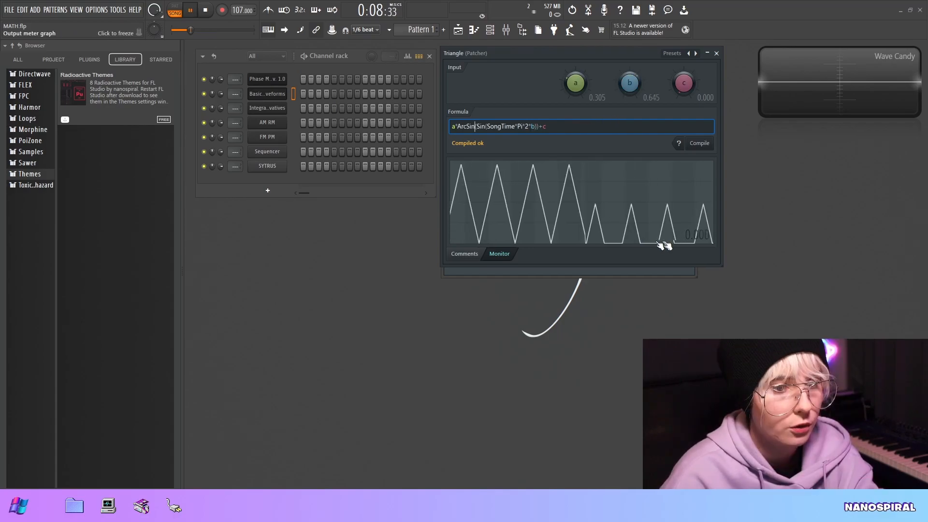
{"action": "type", "text": "("}
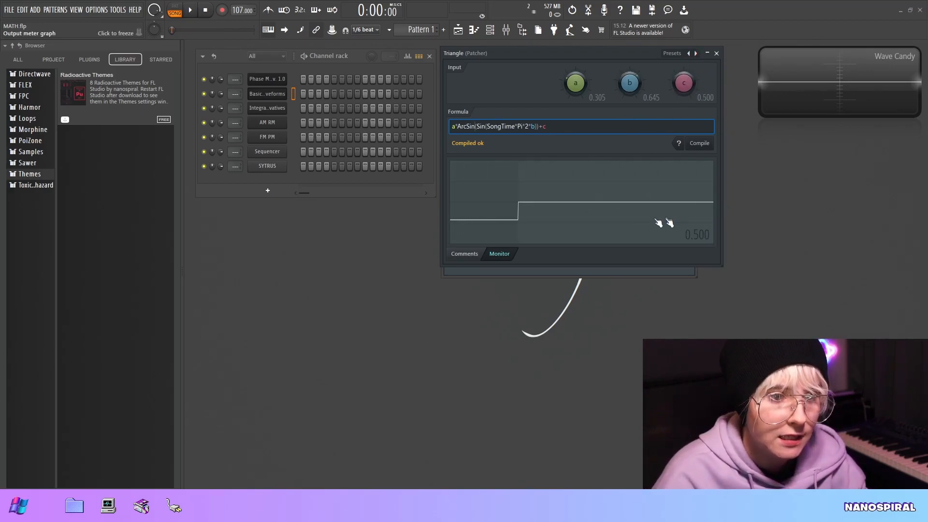
{"action": "left_click", "coordinate": [190, 11]}
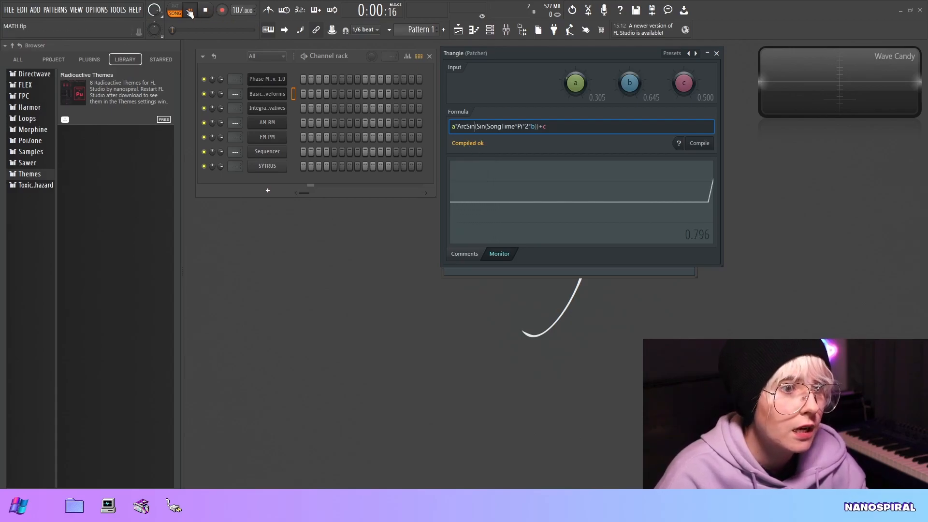